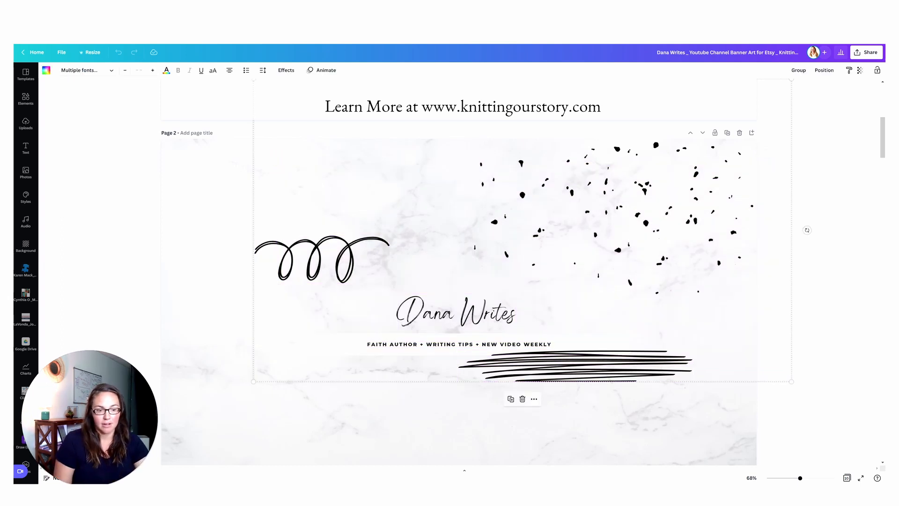
# - Paste the elements copied from page 2 over the page 1 safe-zone guide to check their placement, and undo the paste
pyautogui.scroll(5, 201, 84)
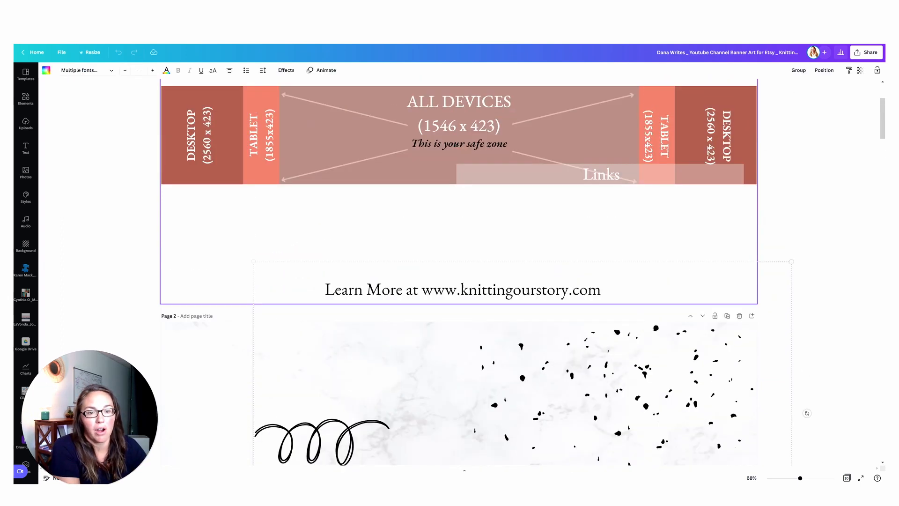
pyautogui.click(200, 84)
pyautogui.scroll(2, 198, 142)
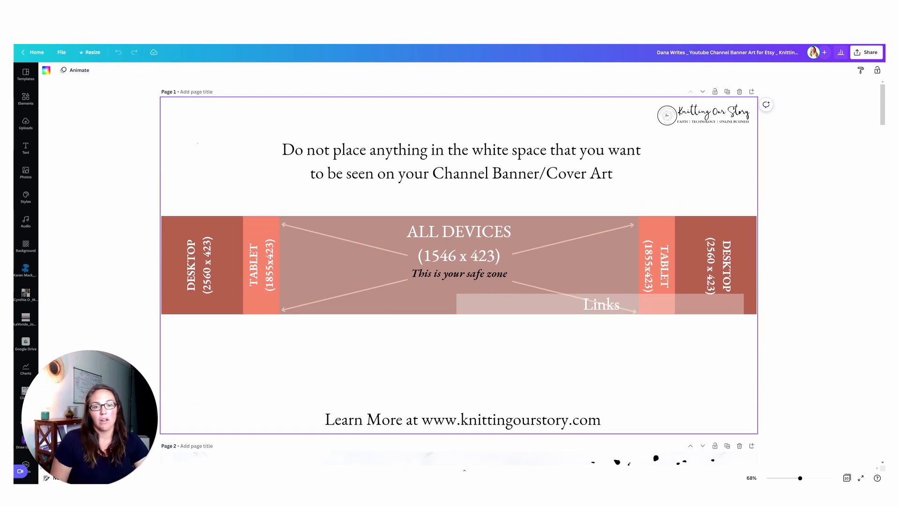
pyautogui.hotkey('ctrl', 'v')
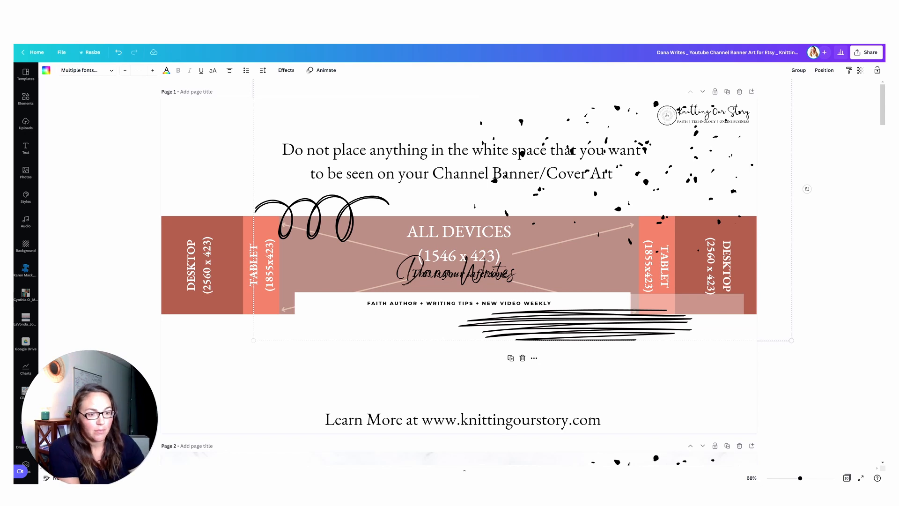
pyautogui.hotkey('ctrl', 'z')
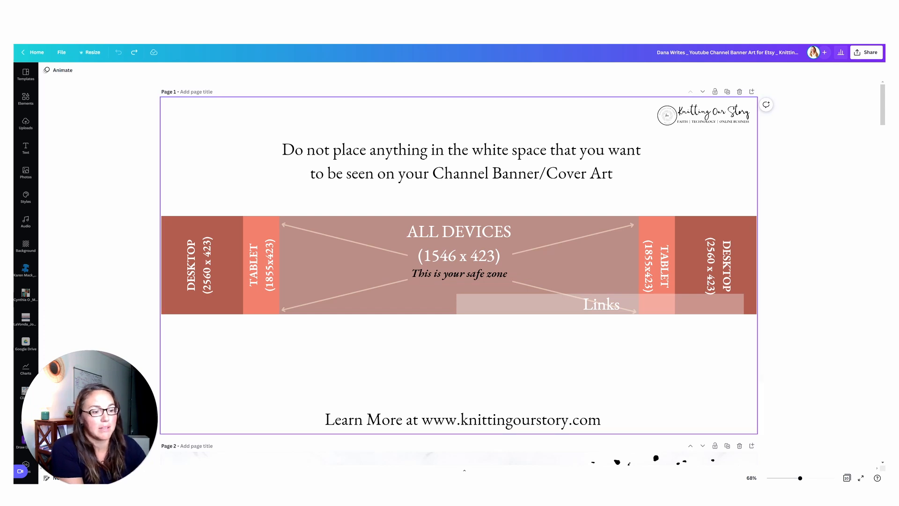
# - Copy all the page 3 banner elements and paste them over the page 1 safe-zone guide to check their placement
pyautogui.scroll(-10, 609, 355)
pyautogui.scroll(-3, 609, 328)
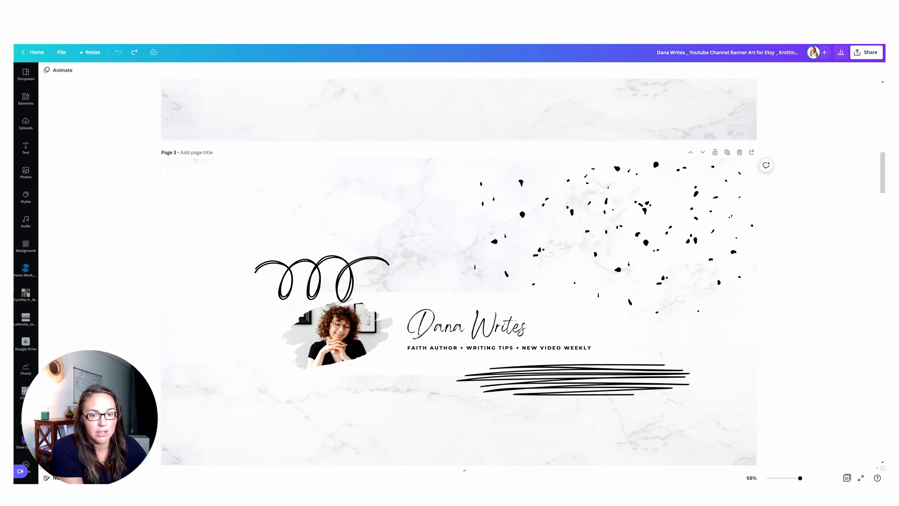
pyautogui.moveTo(124, 144); pyautogui.dragTo(769, 386)
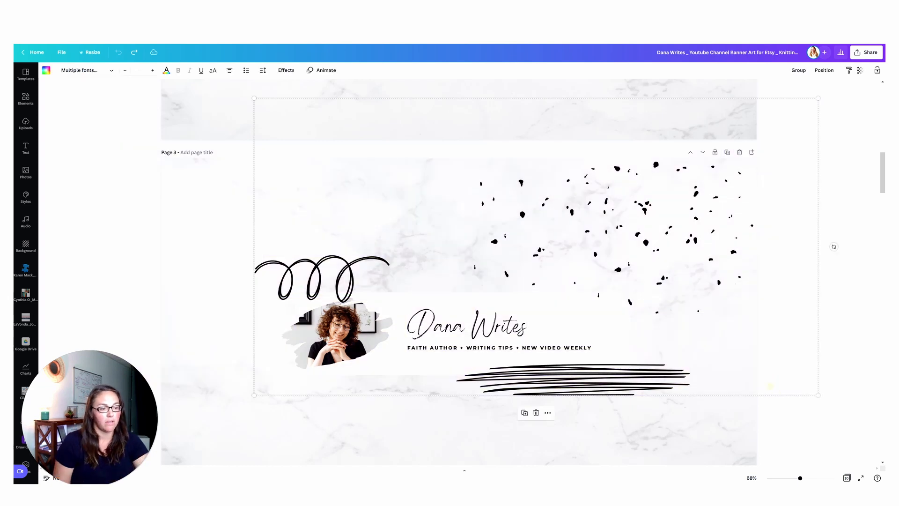
pyautogui.scroll(14, 459, 271)
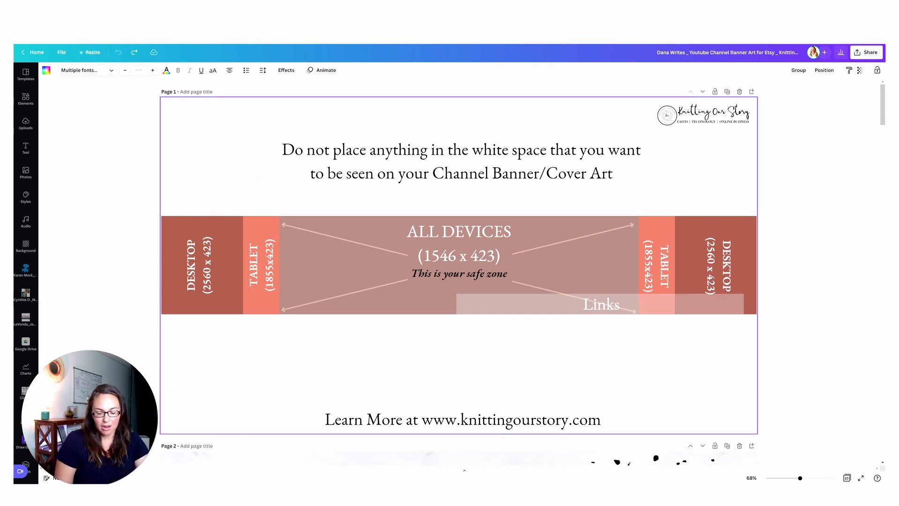
pyautogui.hotkey('ctrl', 'v')
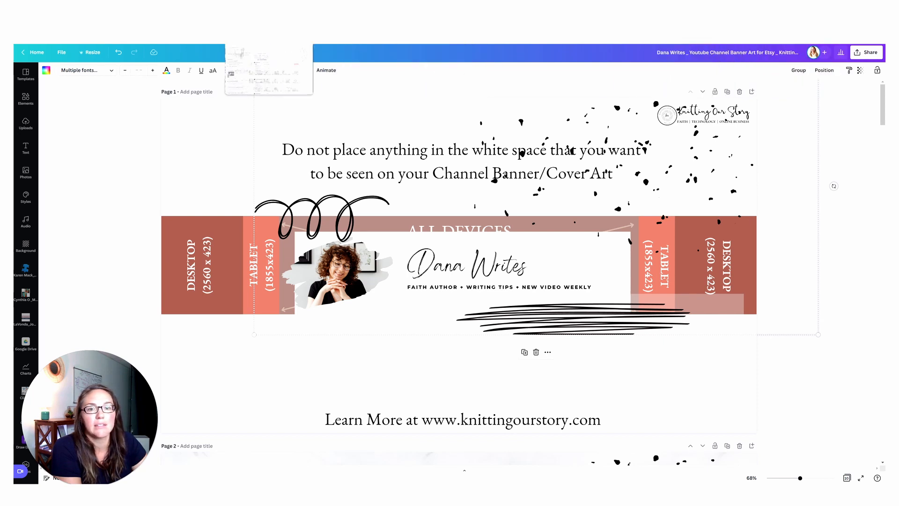
# - Switch to the YouTube channel page to examine its banner, and return to the Canva design
pyautogui.hotkey('ctrl', 'shift', 'Tab')
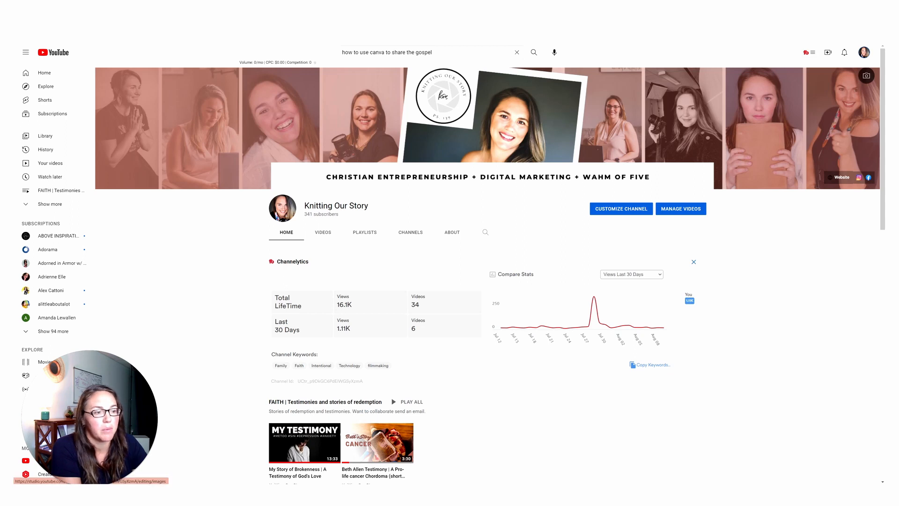
pyautogui.hotkey('ctrl', 'Tab')
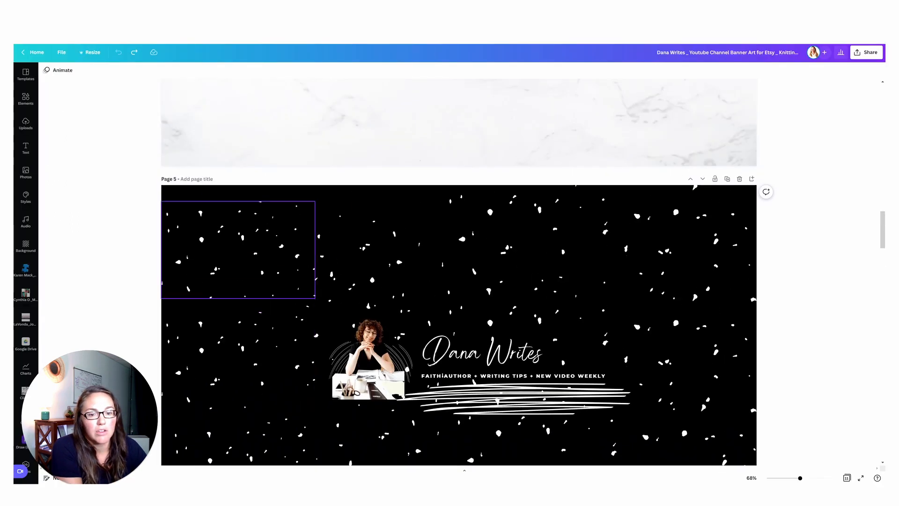
# - Copy the black page 5 banner elements, paste them over the page 2 safe-zone guide, and undo the paste
pyautogui.scroll(-1, 459, 281)
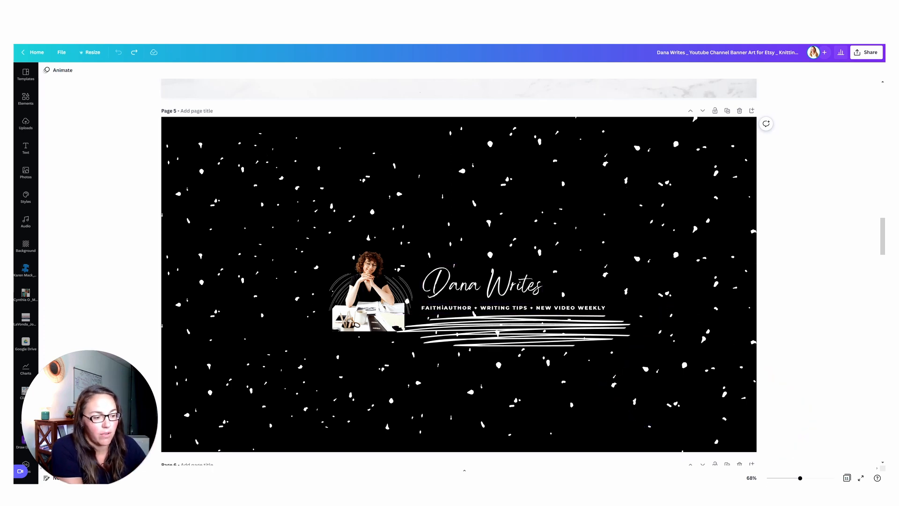
pyautogui.moveTo(575, 438); pyautogui.dragTo(136, 153)
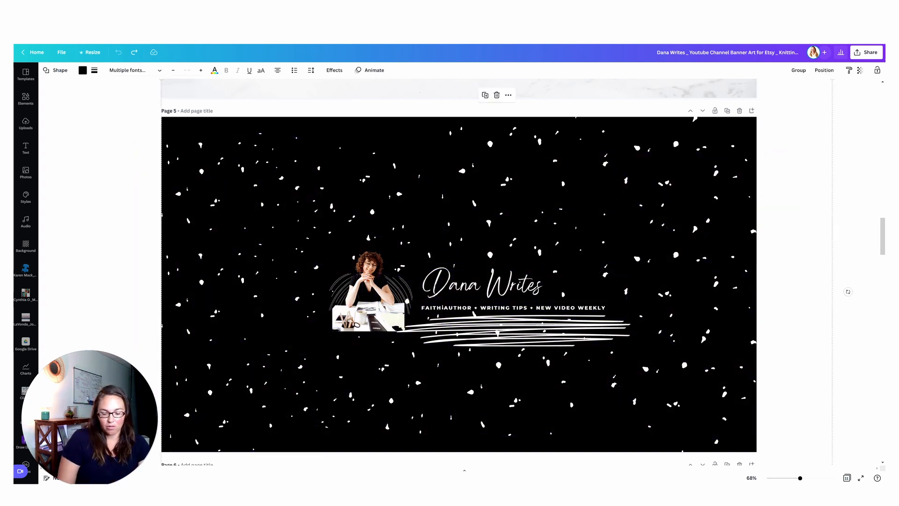
pyautogui.scroll(15, 459, 272)
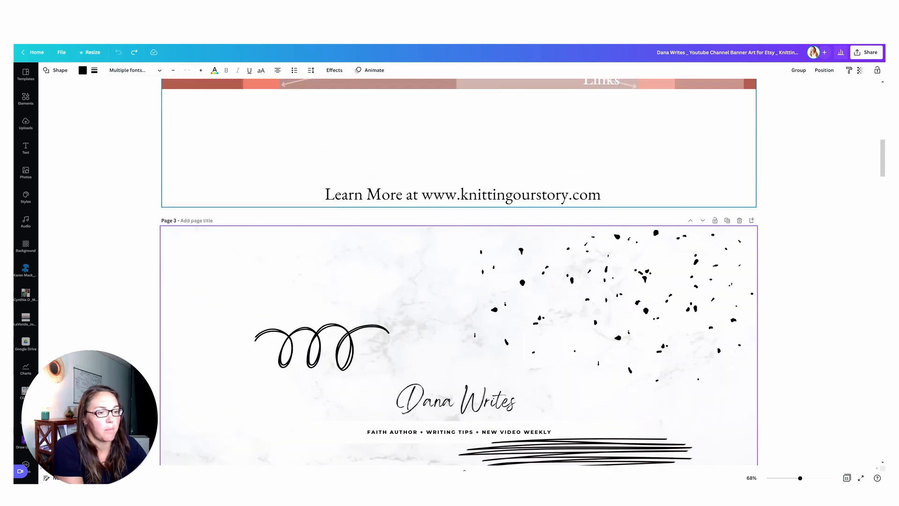
pyautogui.scroll(2, 260, 191)
pyautogui.click(261, 206)
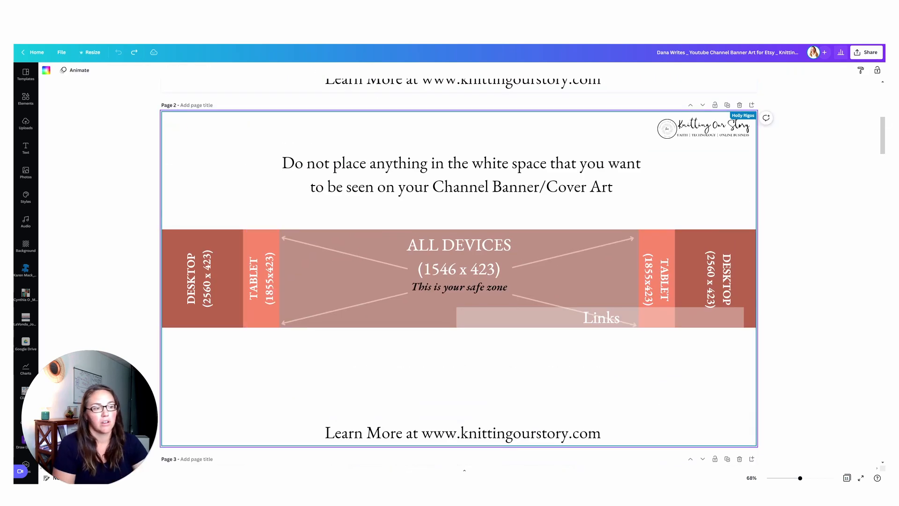
pyautogui.hotkey('ctrl', 'v')
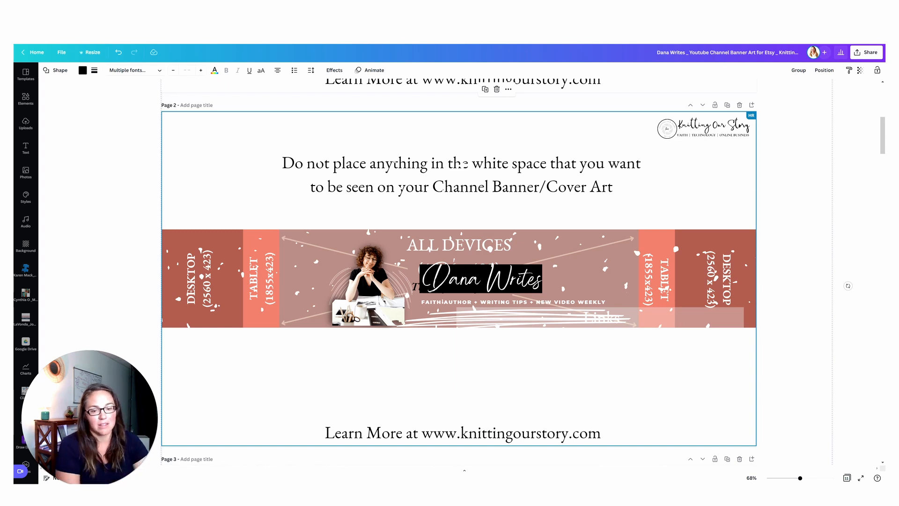
pyautogui.hotkey('ctrl', 'z')
pyautogui.scroll(-20, 539, 244)
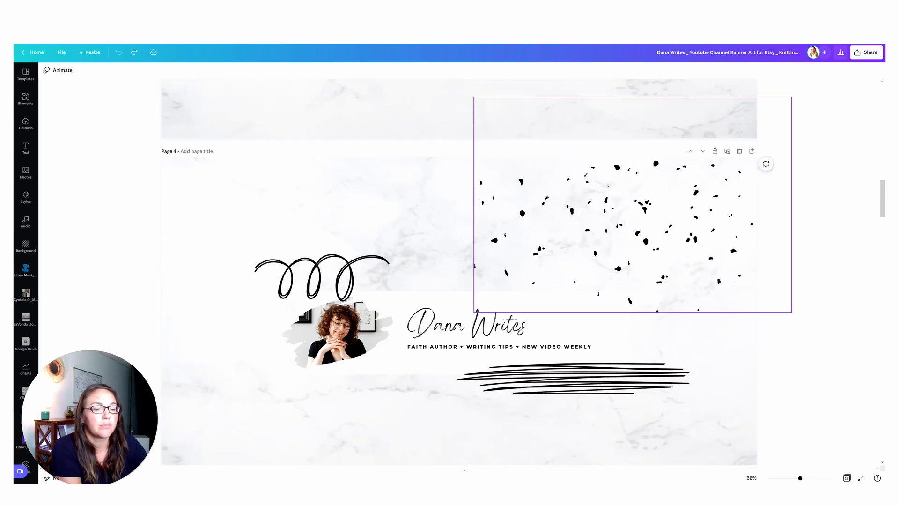
pyautogui.scroll(-1, 539, 244)
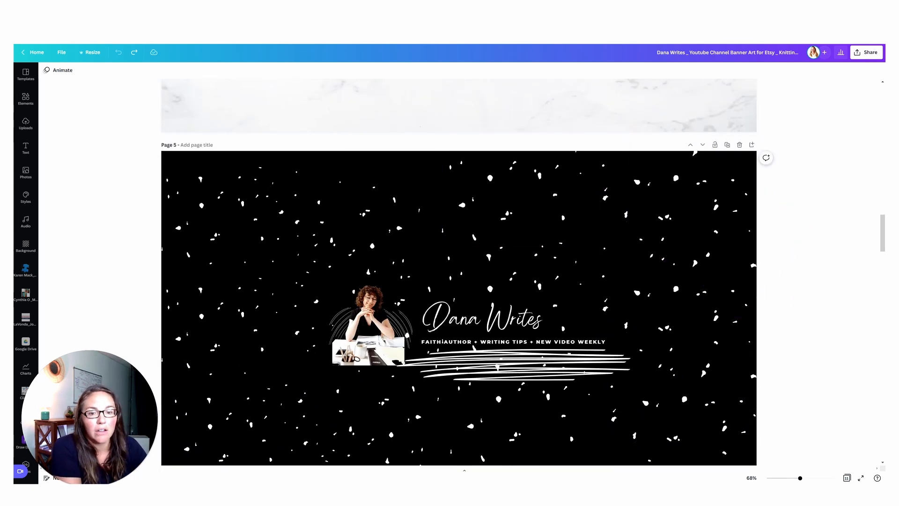
pyautogui.click(221, 142)
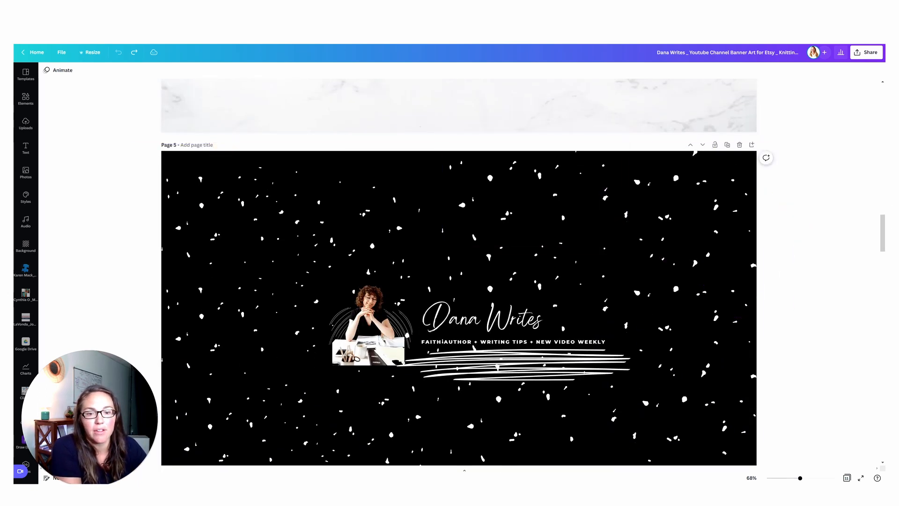
pyautogui.scroll(-3, 222, 142)
pyautogui.scroll(2, 459, 271)
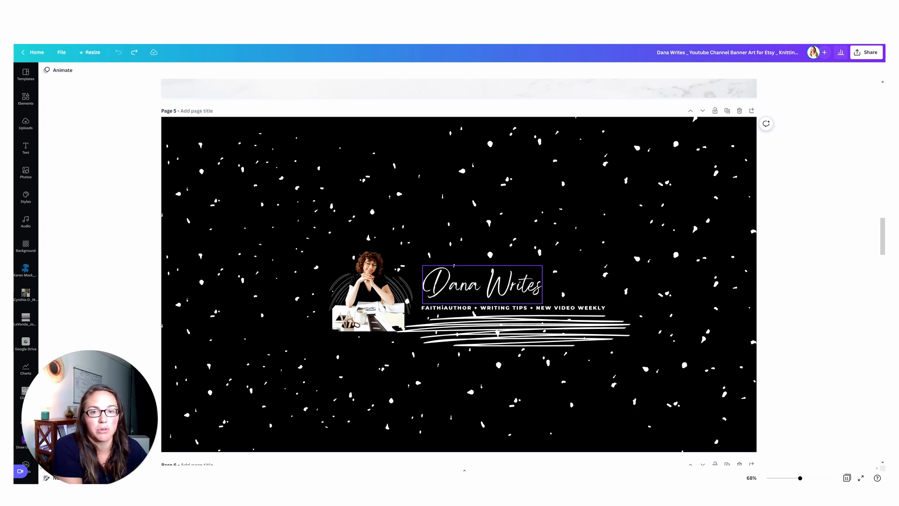
pyautogui.scroll(-4, 483, 290)
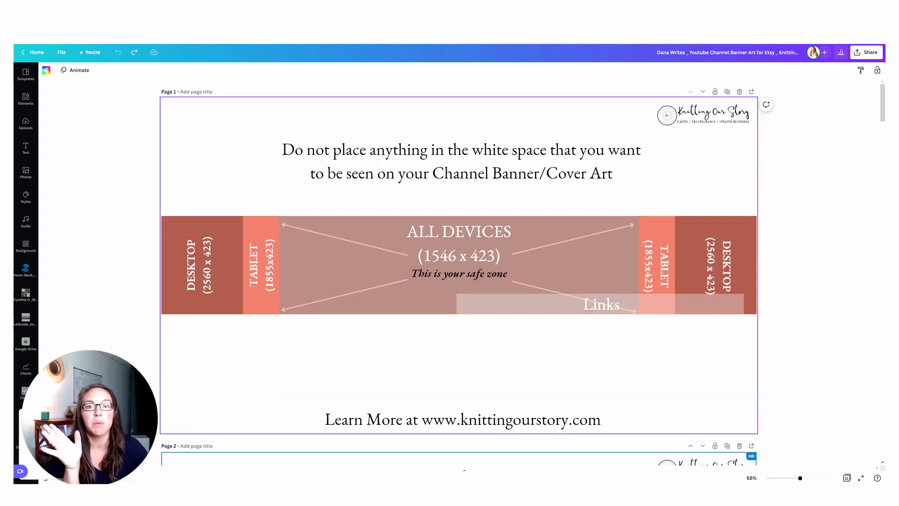
# - Search the elements library for "woman podcasting"
pyautogui.click(25, 99)
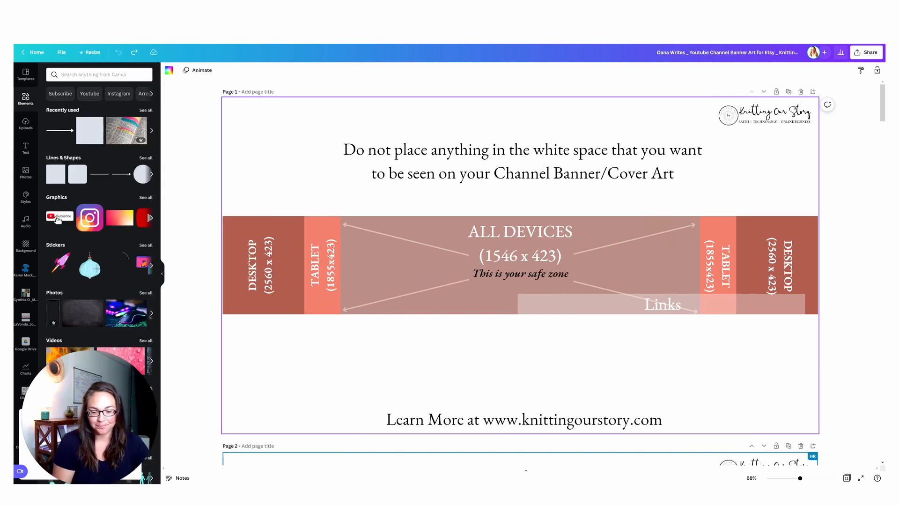
pyautogui.click(94, 75)
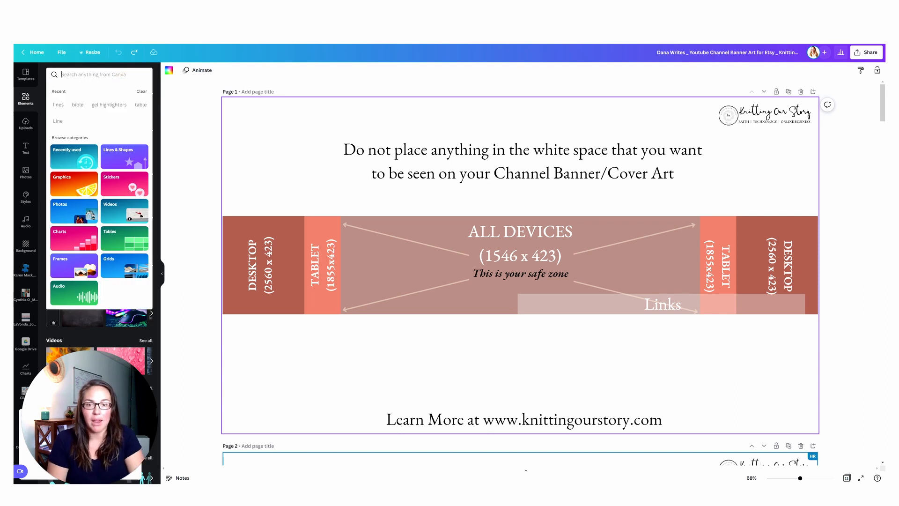
pyautogui.write('woman')
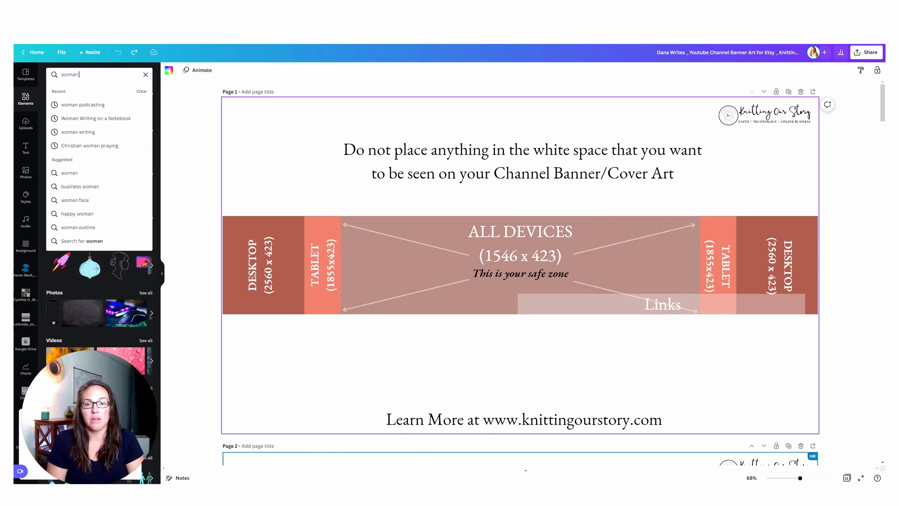
pyautogui.press('Down')
pyautogui.press('Return')
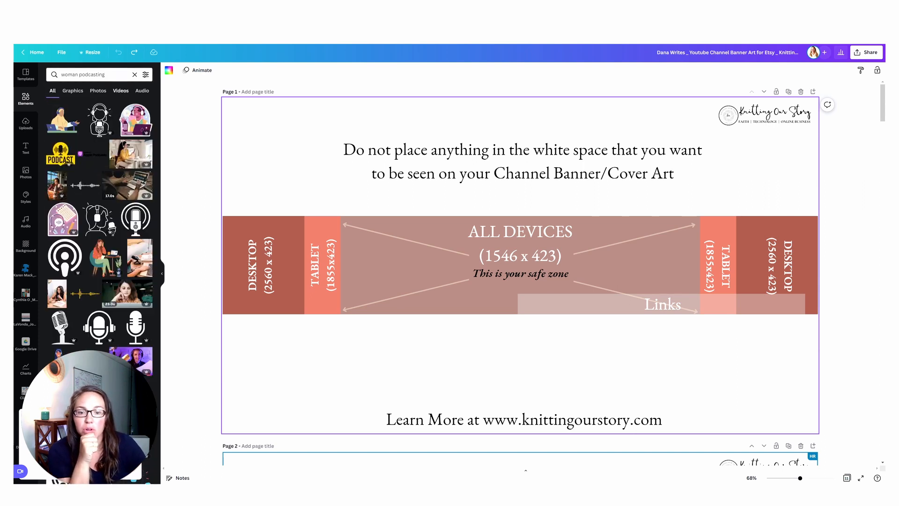
# - Limit the results to photos and add the one of a smiling woman in headphones writing beside a microphone to page 1
pyautogui.click(98, 90)
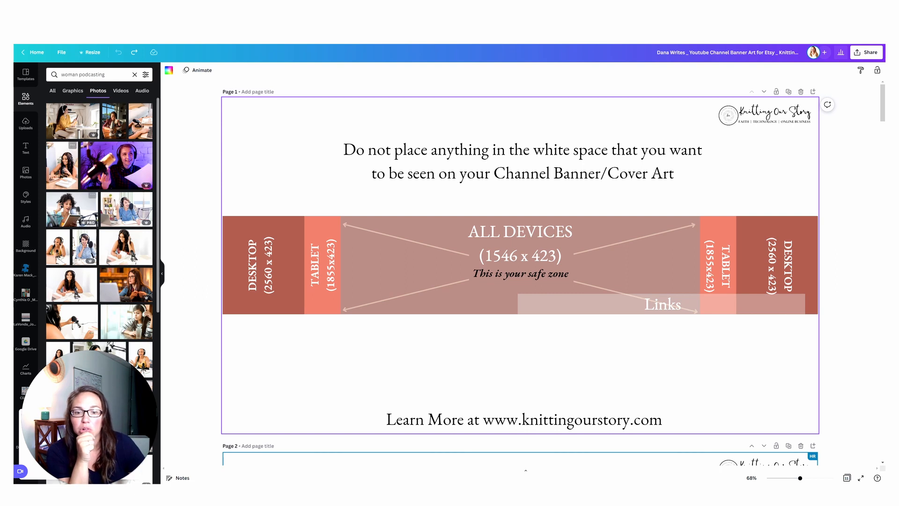
pyautogui.scroll(-3, 126, 224)
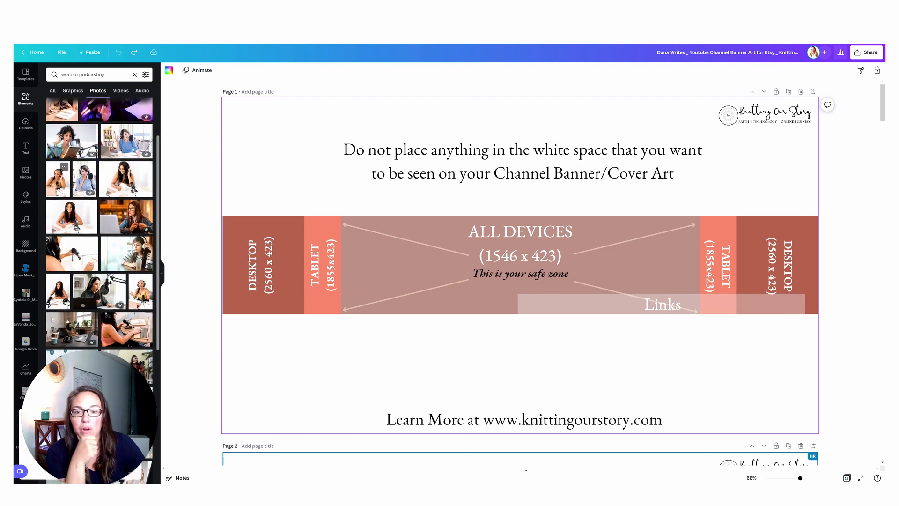
pyautogui.click(72, 216)
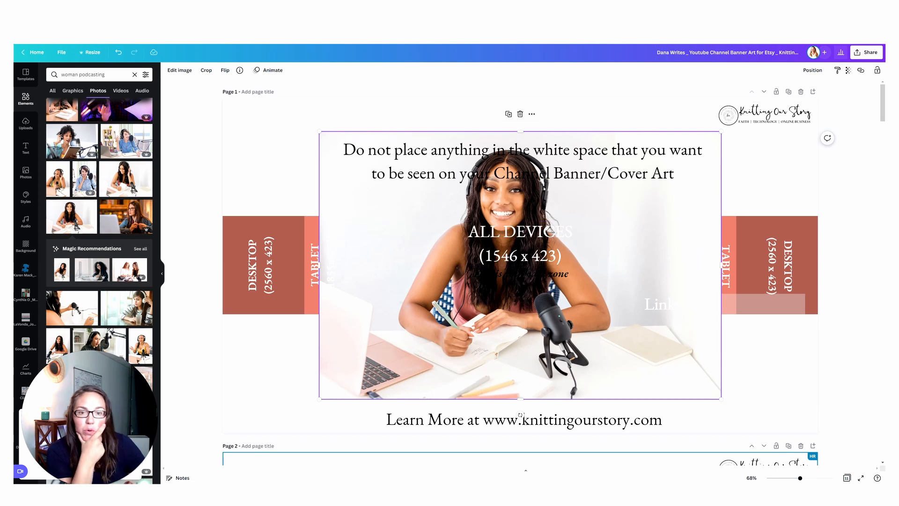
# - Remove the background from the woman's photo and erase the leftover laptop fragment beside her
pyautogui.click(179, 70)
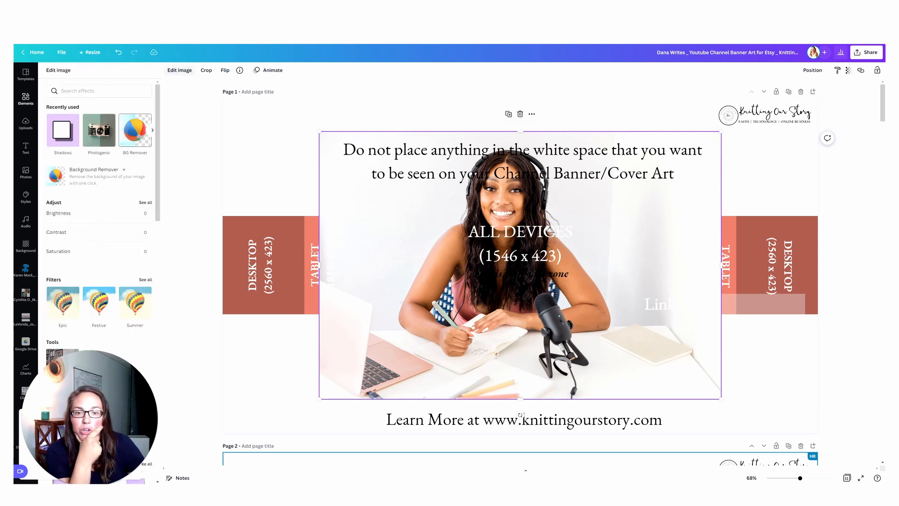
pyautogui.click(131, 130)
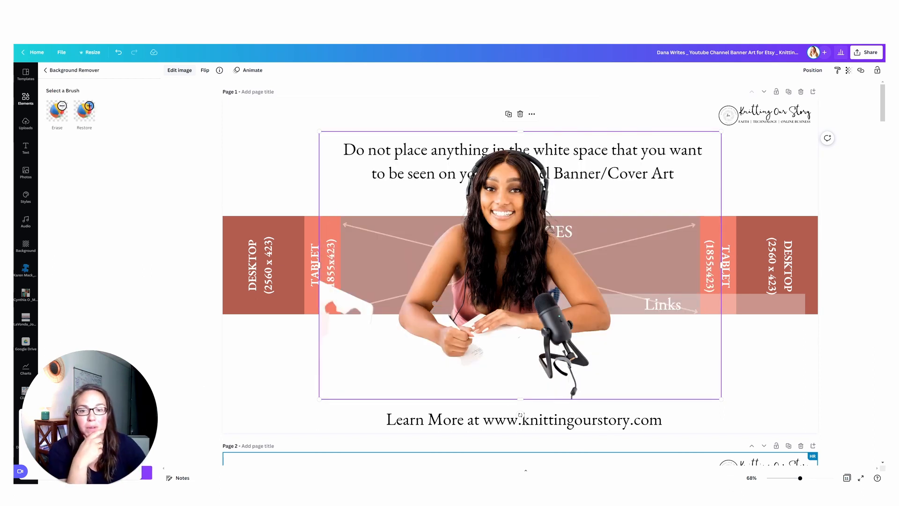
pyautogui.click(57, 110)
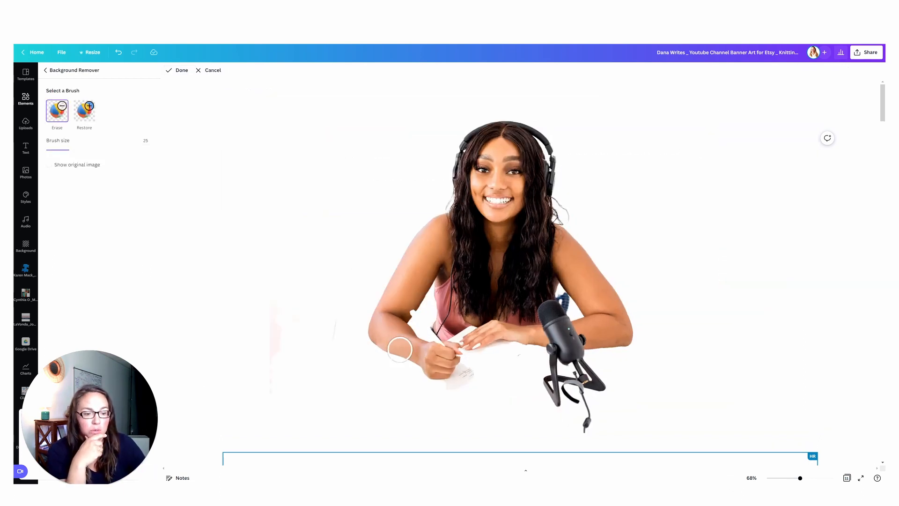
pyautogui.moveTo(273, 294)
pyautogui.mouseDown()
pyautogui.moveTo(272, 314)
pyautogui.moveTo(332, 346)
pyautogui.mouseUp()
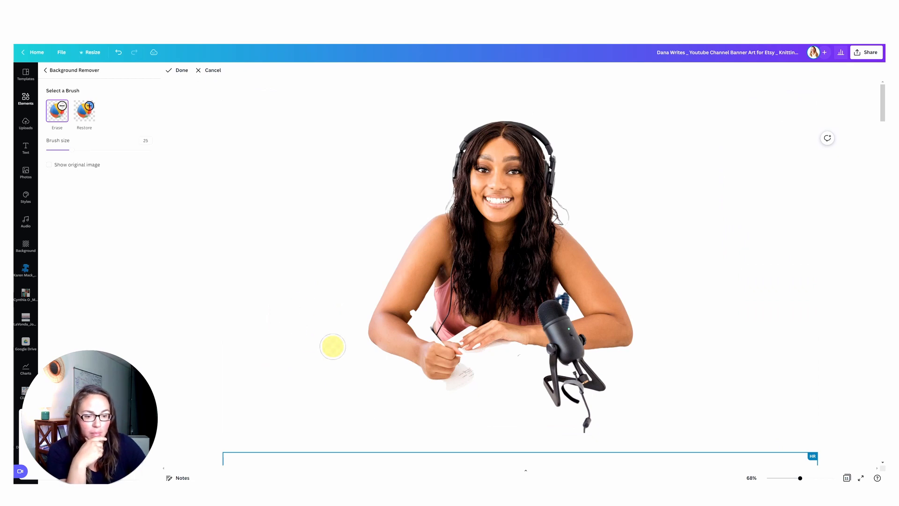
# - Set the Restore brush to size 12, try a stroke over the missing pen, and undo the stroke
pyautogui.click(84, 111)
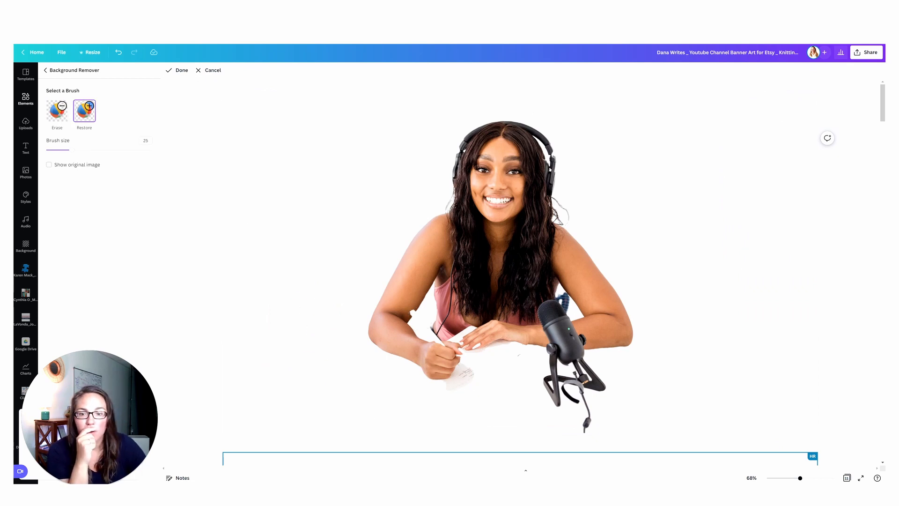
pyautogui.moveTo(72, 150); pyautogui.dragTo(58, 150)
pyautogui.moveTo(416, 314); pyautogui.dragTo(446, 342)
pyautogui.hotkey('ctrl', 'z')
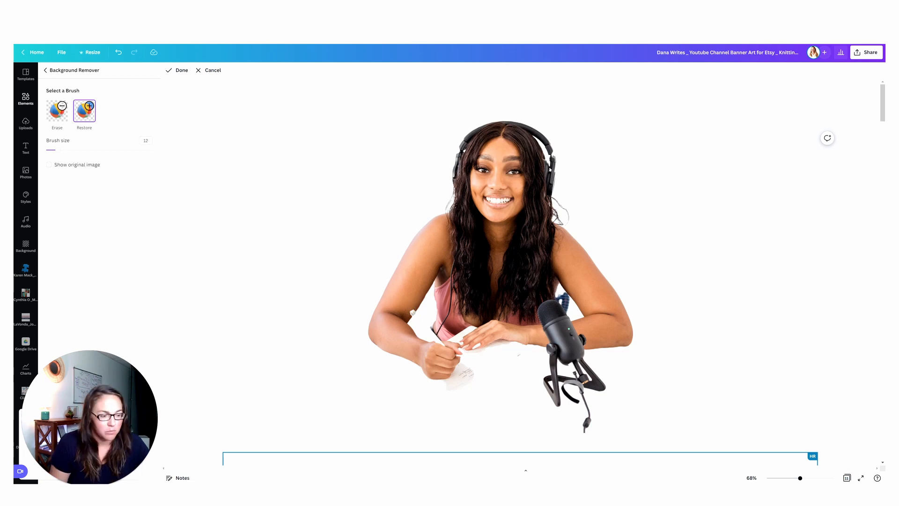
# - Restore the missing pen in the woman's hand with a small Restore brush
pyautogui.scroll(5, 481, 387)
pyautogui.scroll(-4, 206, 368)
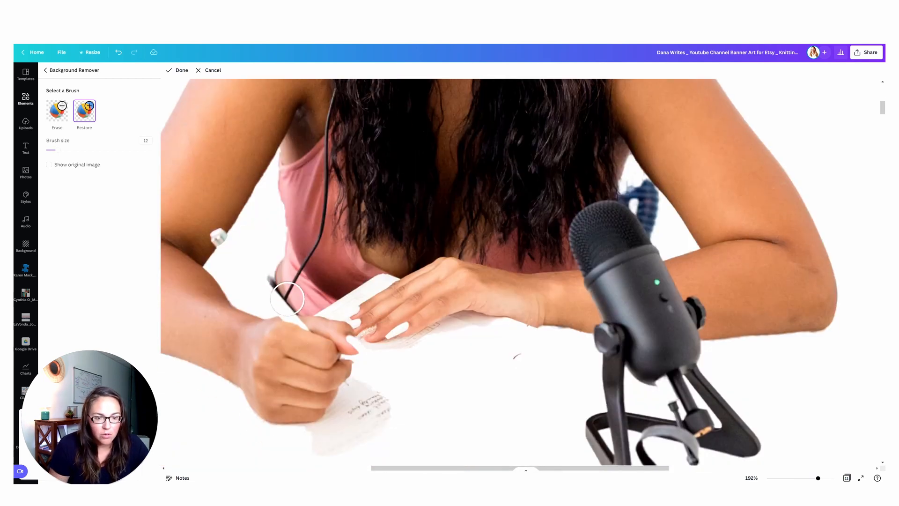
pyautogui.scroll(-1, 289, 297)
pyautogui.click(52, 150)
pyautogui.moveTo(219, 169); pyautogui.dragTo(307, 266)
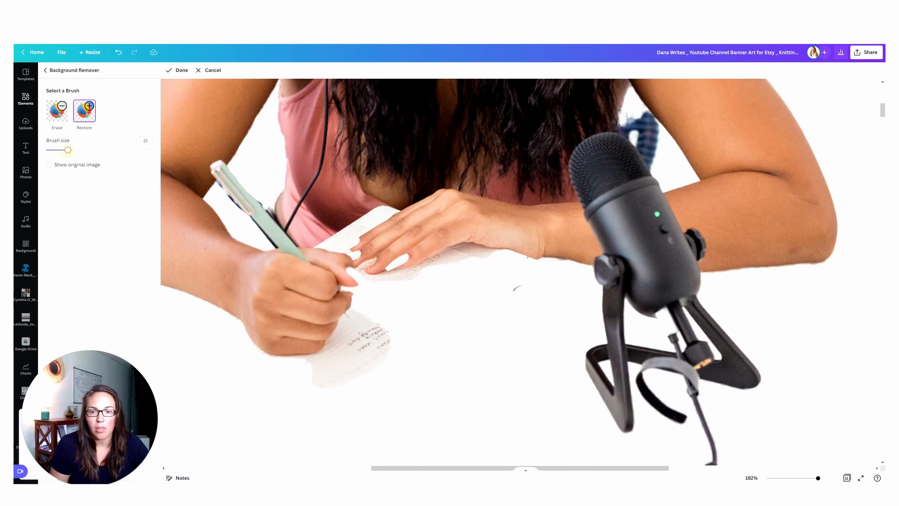
# - Restore the open notebook beneath the woman's hands and finish the background removal edit
pyautogui.moveTo(311, 351)
pyautogui.mouseDown()
pyautogui.moveTo(428, 312)
pyautogui.moveTo(378, 320)
pyautogui.moveTo(357, 288)
pyautogui.moveTo(507, 265)
pyautogui.moveTo(340, 373)
pyautogui.moveTo(276, 335)
pyautogui.moveTo(374, 380)
pyautogui.moveTo(445, 312)
pyautogui.moveTo(524, 258)
pyautogui.moveTo(391, 363)
pyautogui.moveTo(425, 352)
pyautogui.moveTo(541, 250)
pyautogui.mouseUp()
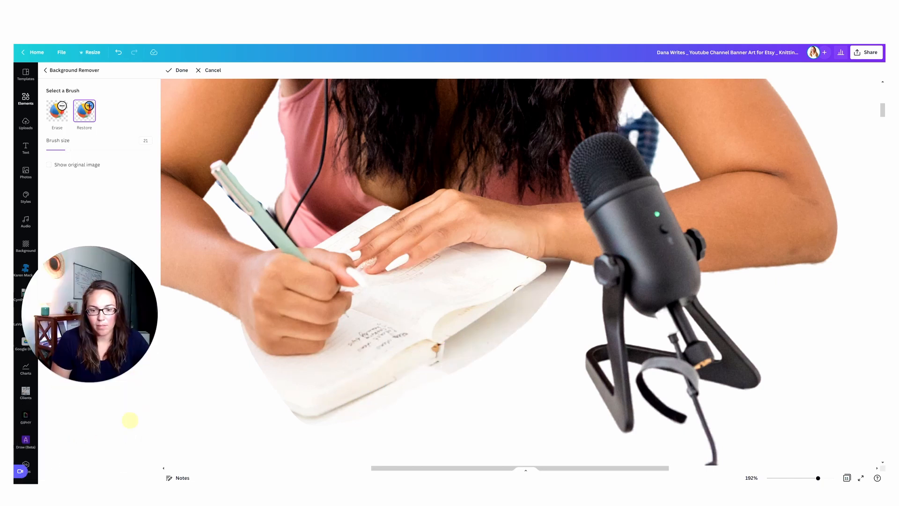
pyautogui.click(177, 69)
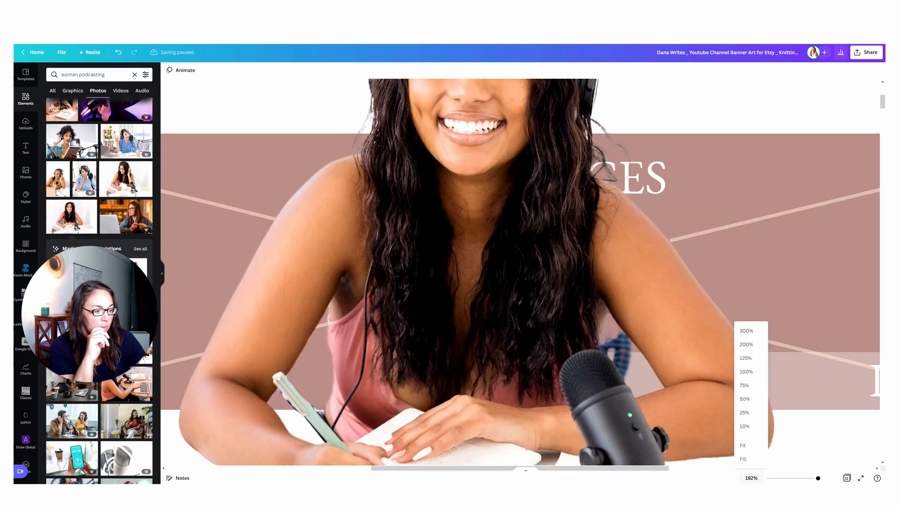
pyautogui.click(742, 445)
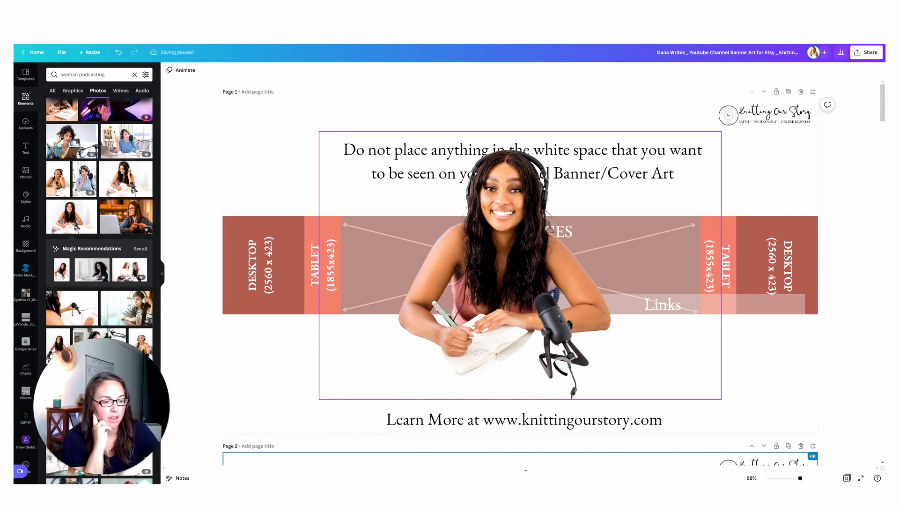
# - Shrink the woman's photo to roughly the banner strip's height and place it left of the centre text in the safe zone
pyautogui.click(487, 304)
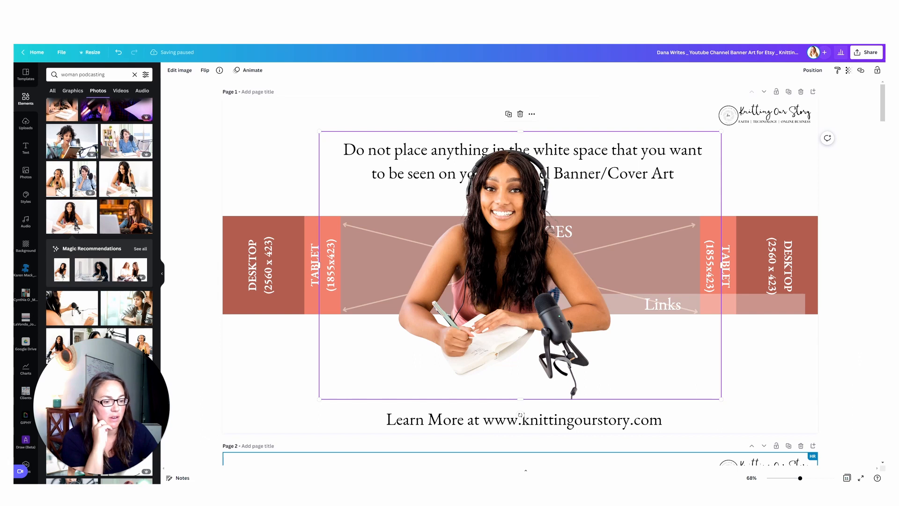
pyautogui.moveTo(719, 397); pyautogui.dragTo(593, 313)
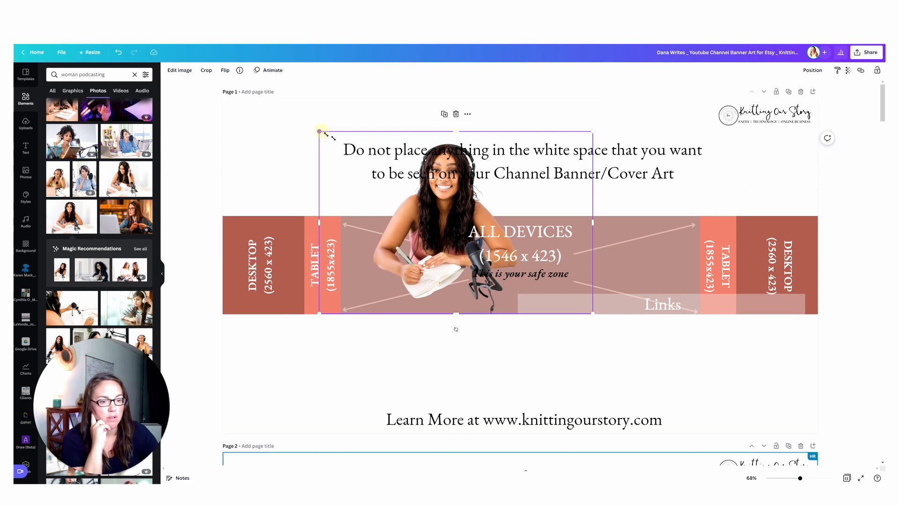
pyautogui.moveTo(319, 132); pyautogui.dragTo(424, 197)
pyautogui.moveTo(501, 208); pyautogui.dragTo(513, 217)
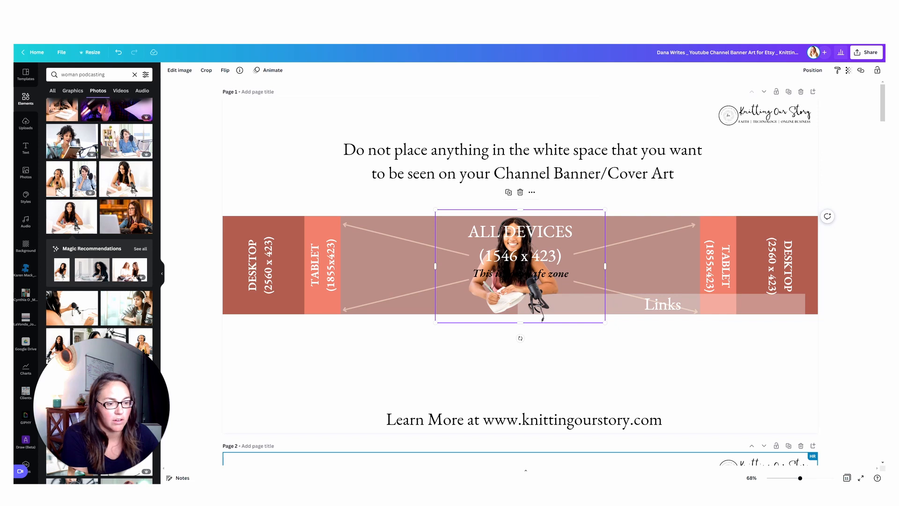
pyautogui.moveTo(509, 293); pyautogui.dragTo(429, 281)
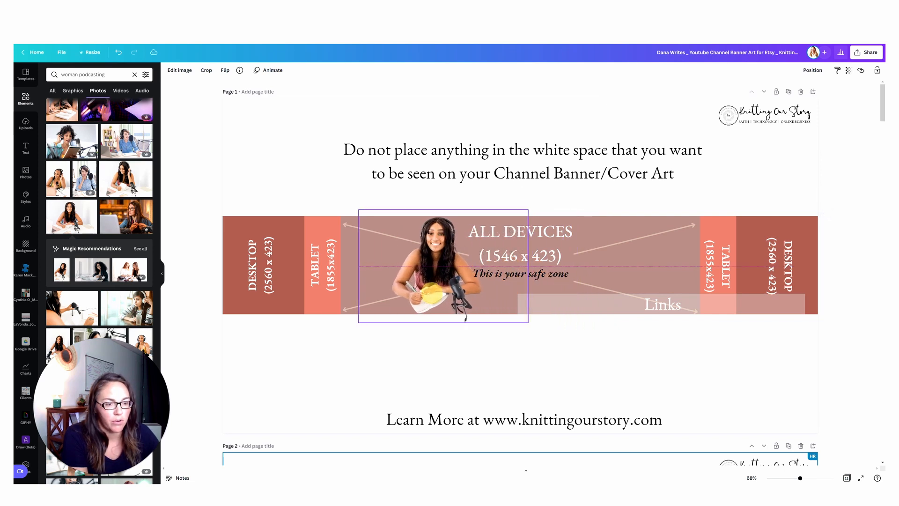
# - Search the elements for triangles, add the graphic of three overlapping triangles, and place it small at the woman's left in the safe zone
pyautogui.click(26, 96)
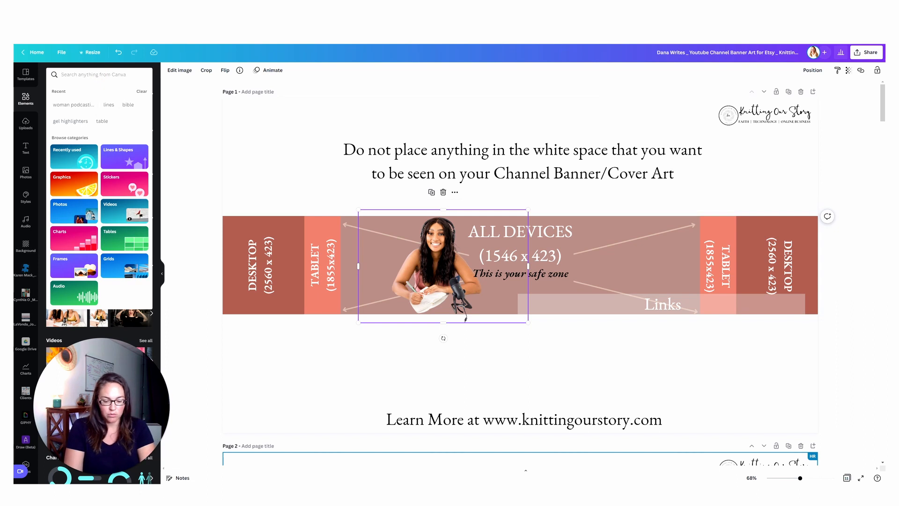
pyautogui.write('triangle')
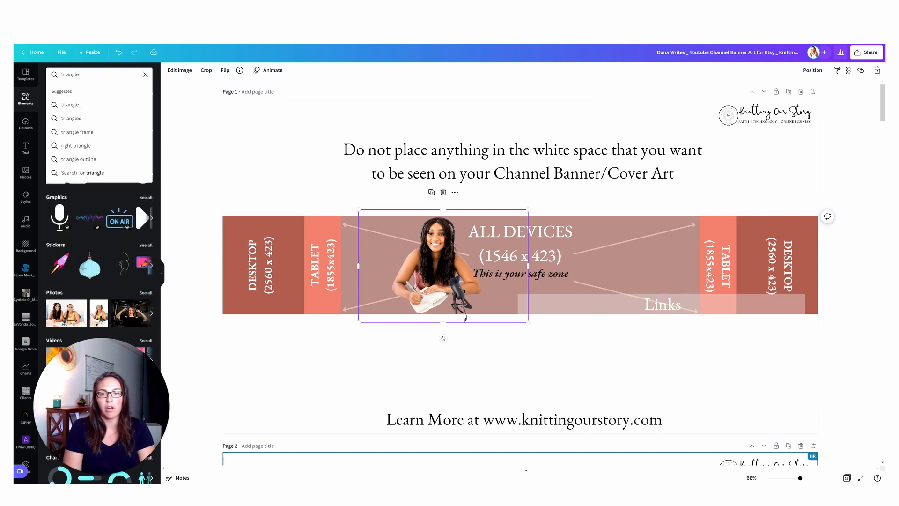
pyautogui.write('s')
pyautogui.press('Return')
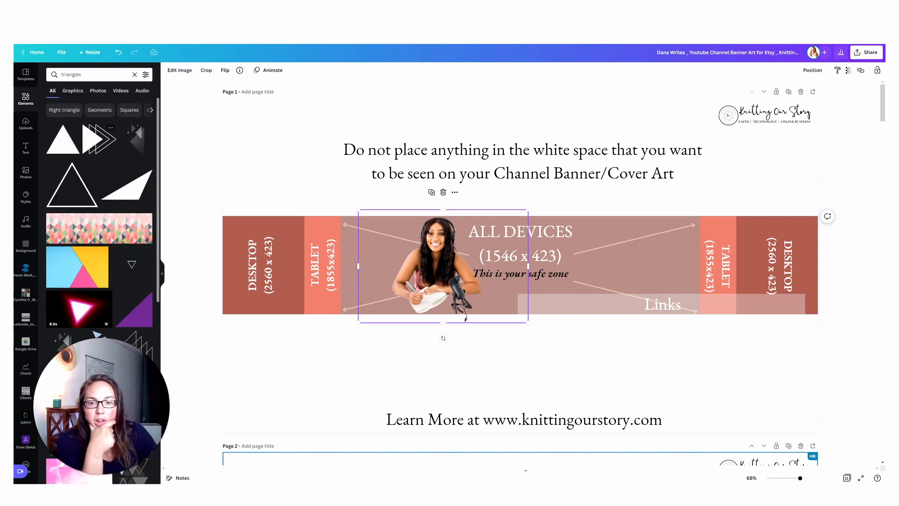
pyautogui.click(99, 139)
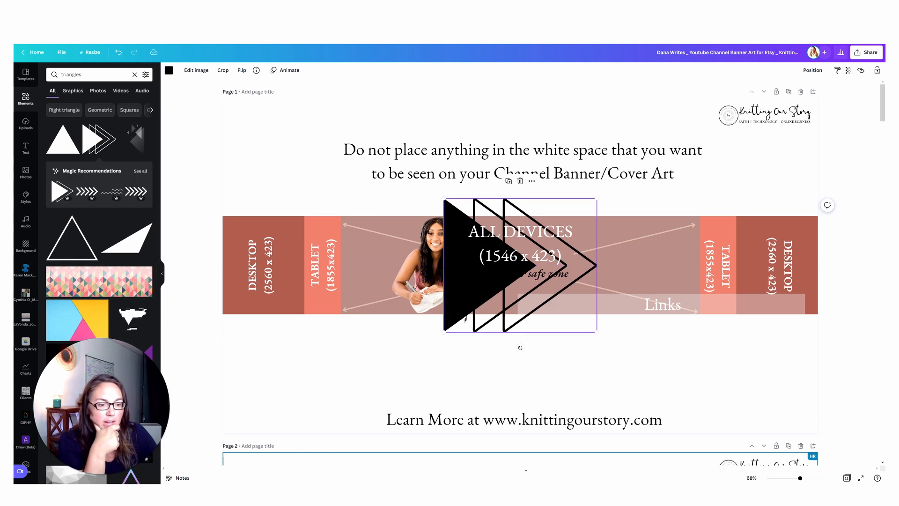
pyautogui.moveTo(456, 294); pyautogui.dragTo(355, 278)
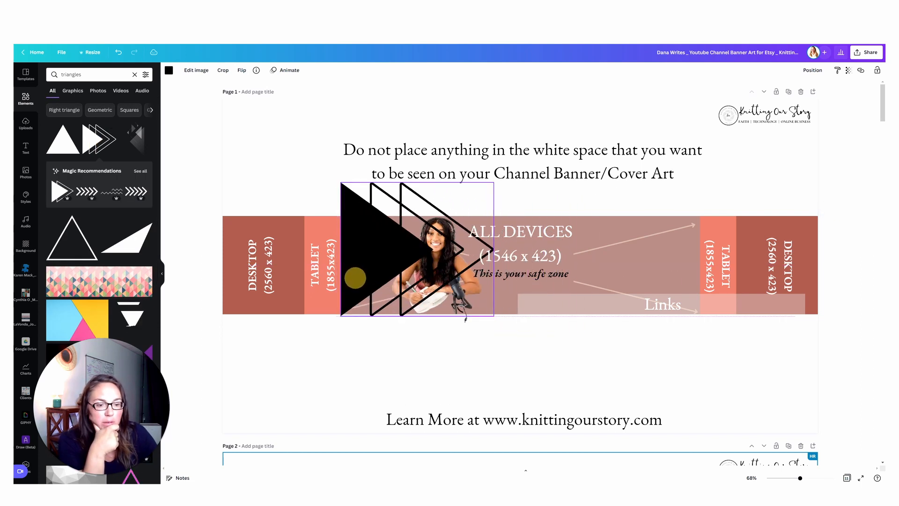
pyautogui.moveTo(494, 182); pyautogui.dragTo(380, 265)
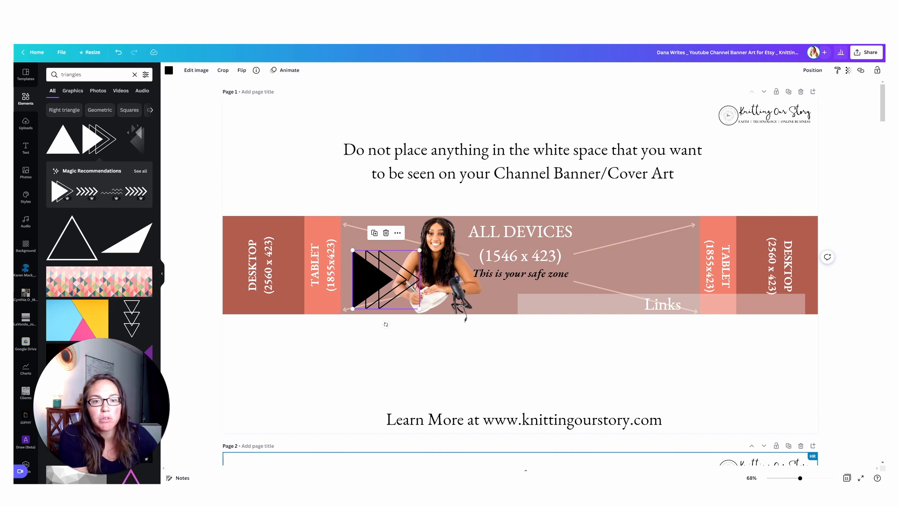
# - Recolor the triangle graphic with the light orange tone from the woman's photo colors
pyautogui.click(168, 70)
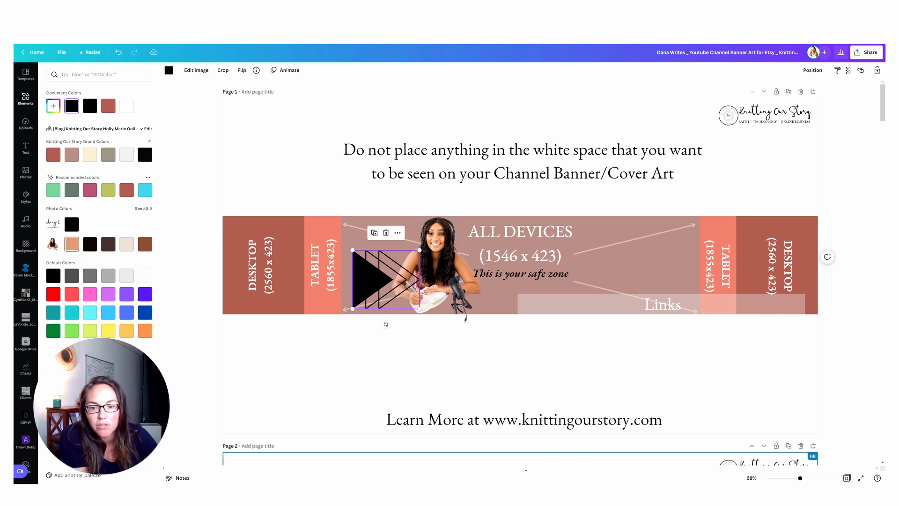
pyautogui.click(72, 244)
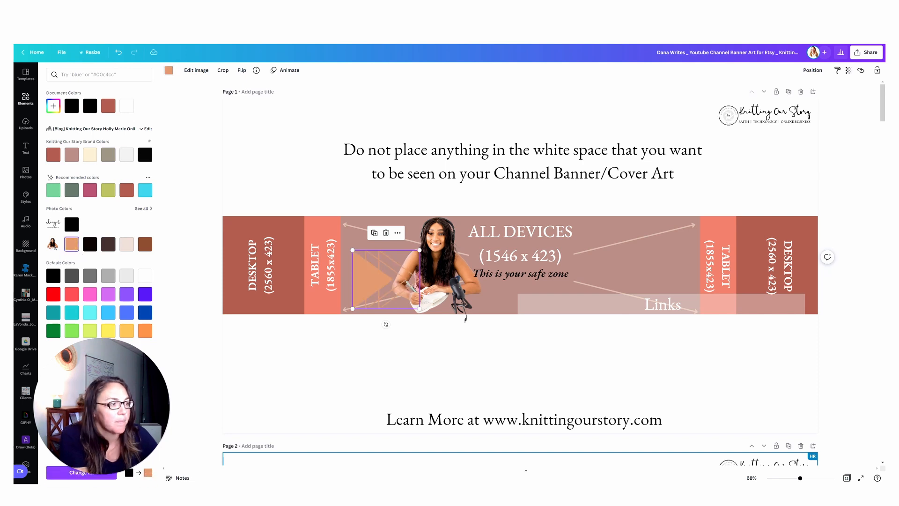
pyautogui.click(812, 71)
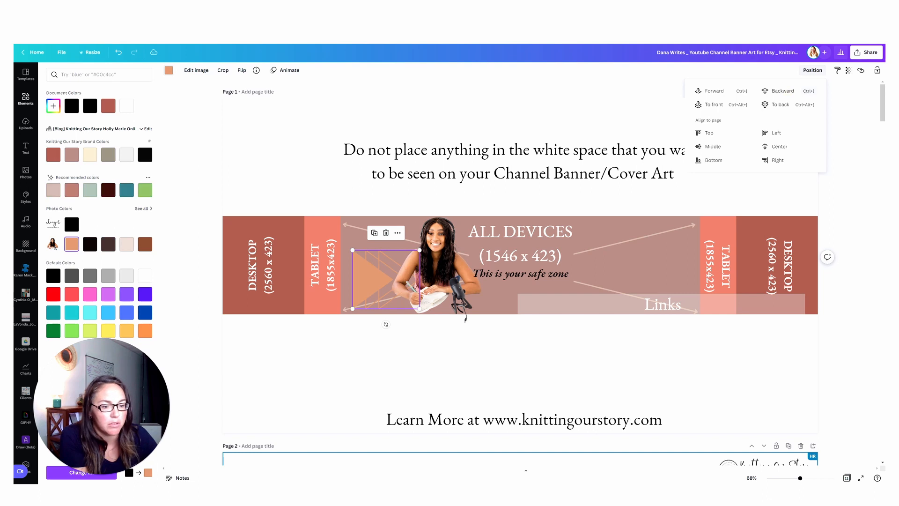
pyautogui.click(431, 365)
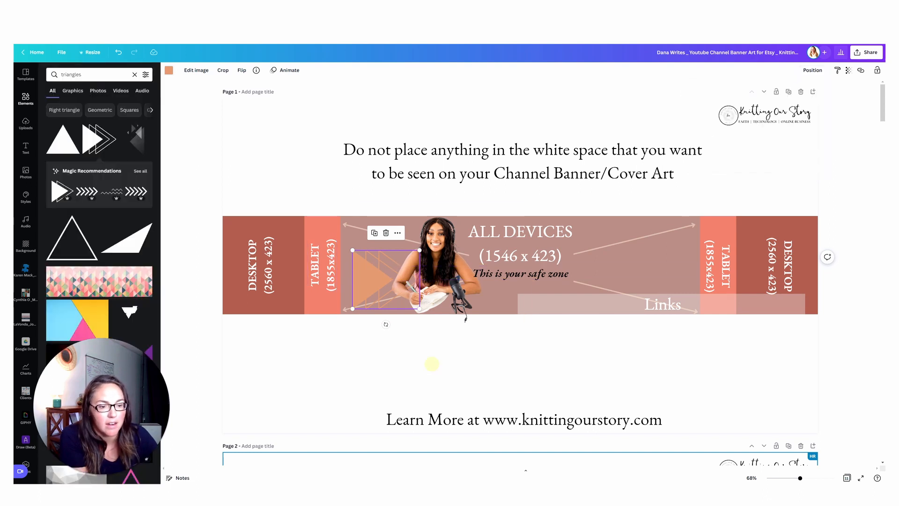
# - Add a text box reading "Faith Podcasting Title" to page 1
pyautogui.press('t')
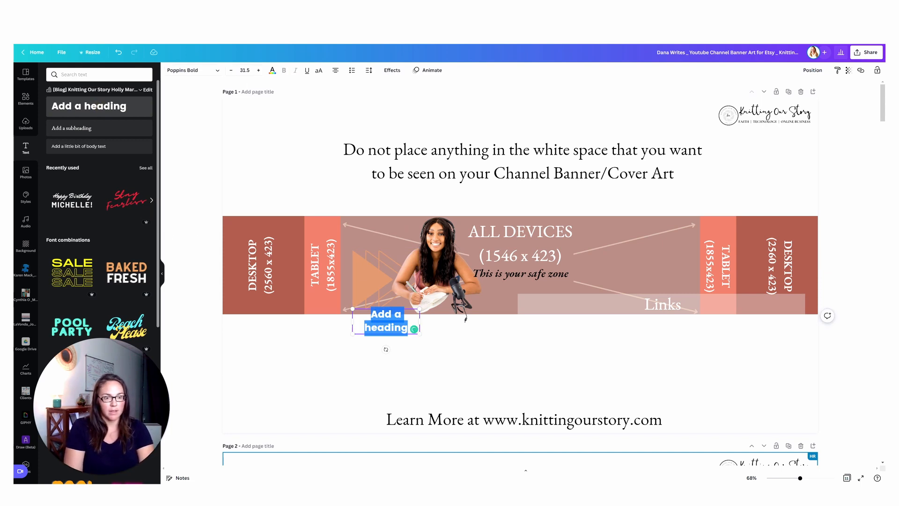
pyautogui.write('Faith Po')
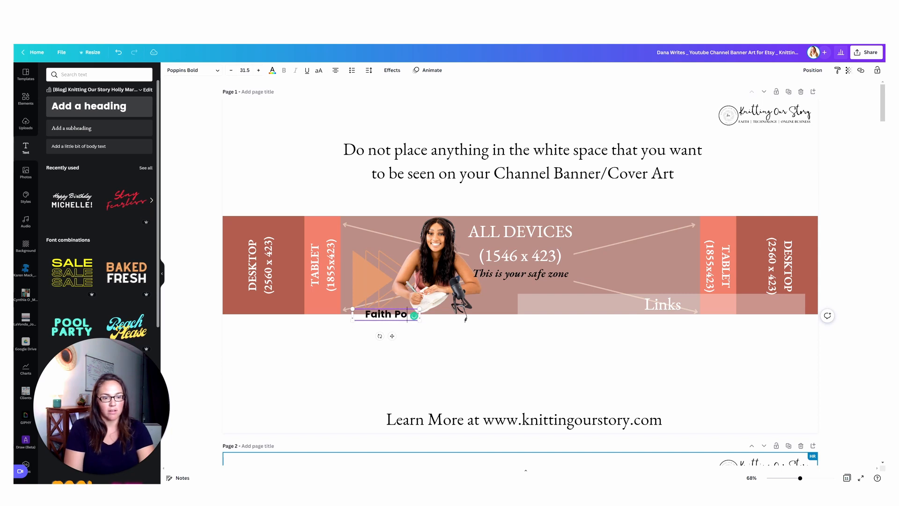
pyautogui.write('dcasting')
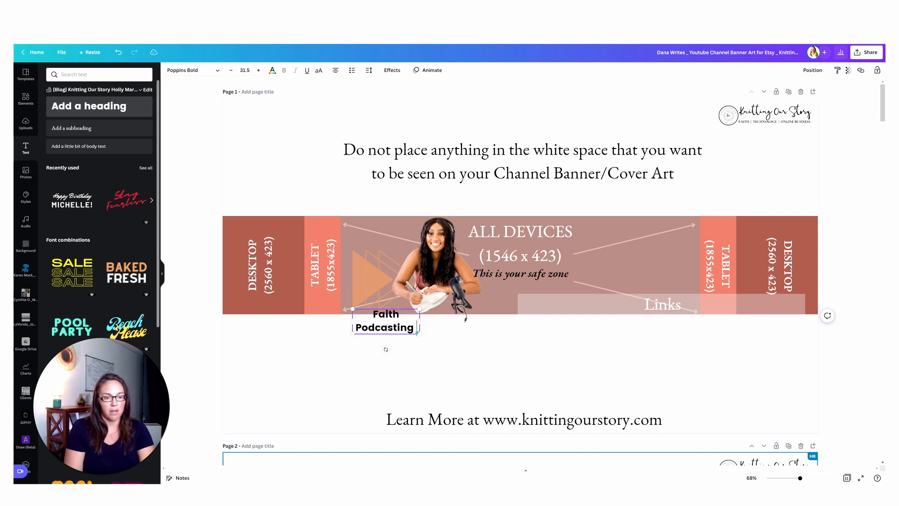
pyautogui.write(' Title')
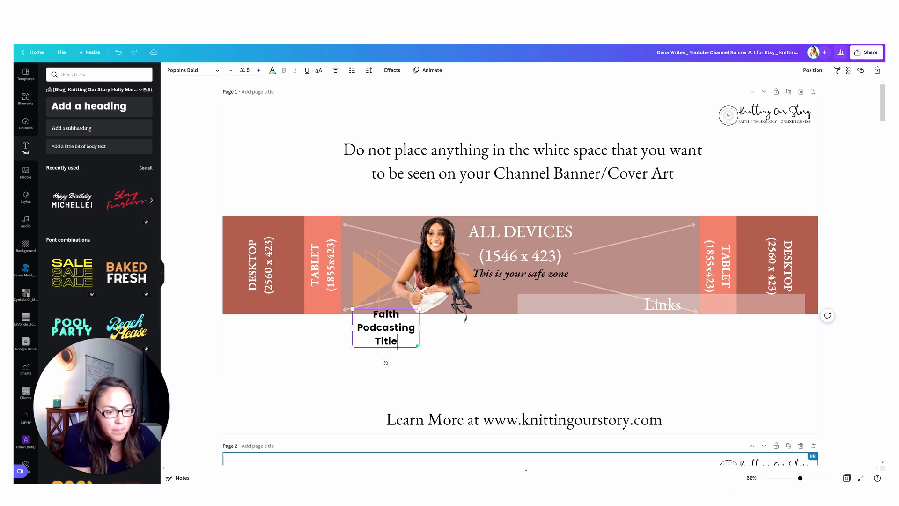
# - Widen the title to one line, move it beside the woman near the safe zone's upper edge, and enlarge it to size 44.6
pyautogui.moveTo(420, 327); pyautogui.dragTo(493, 319)
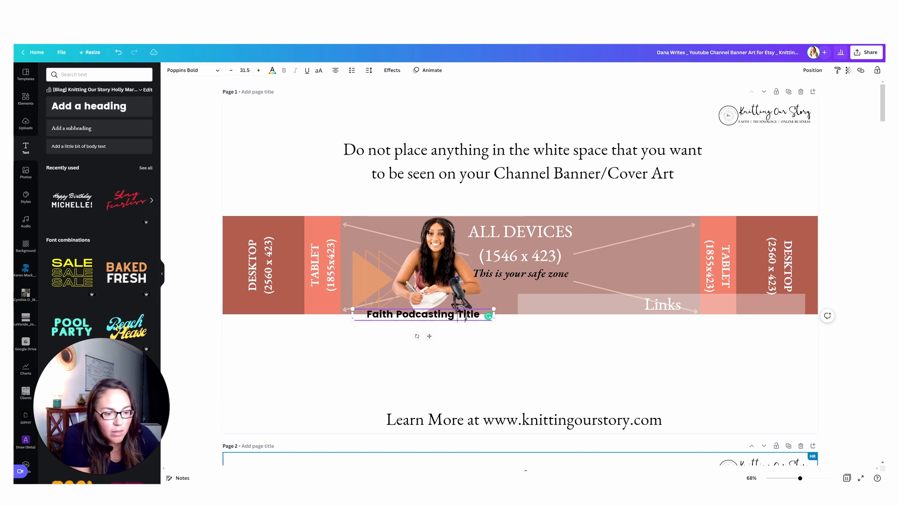
pyautogui.moveTo(429, 336); pyautogui.dragTo(538, 254)
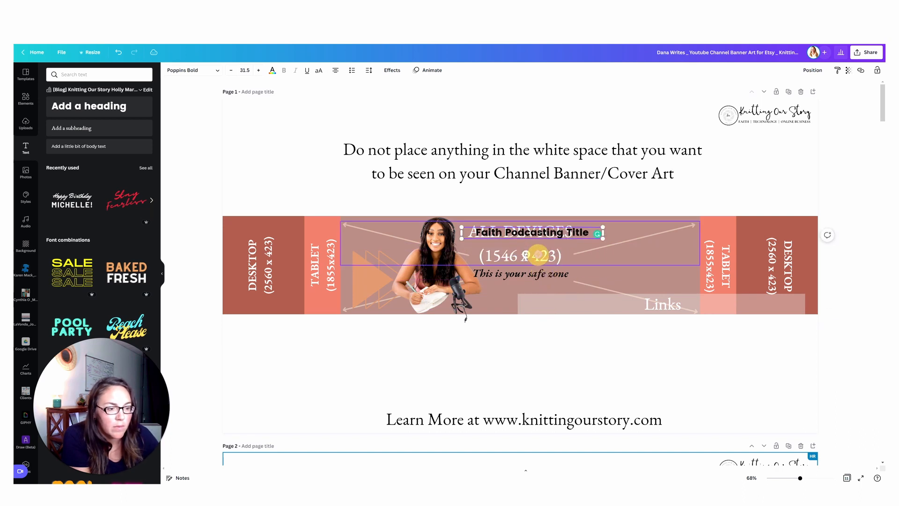
pyautogui.moveTo(602, 238); pyautogui.dragTo(661, 260)
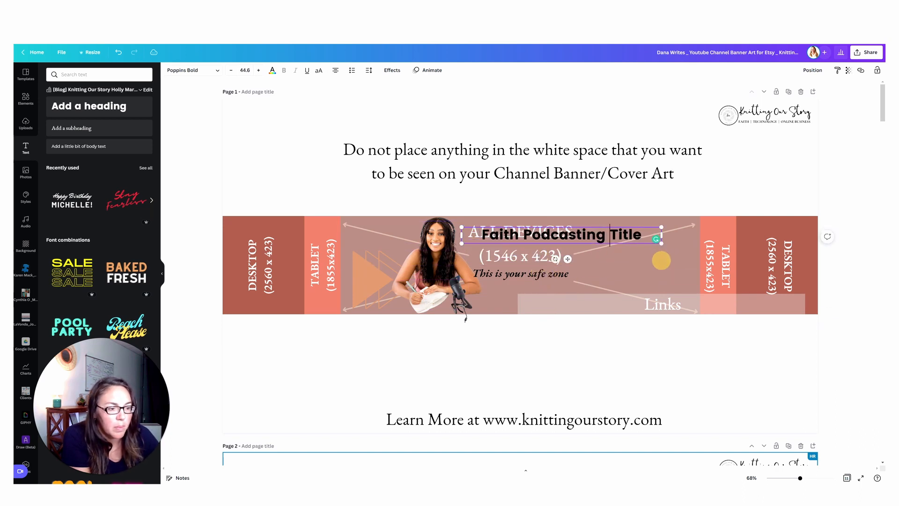
pyautogui.click(563, 387)
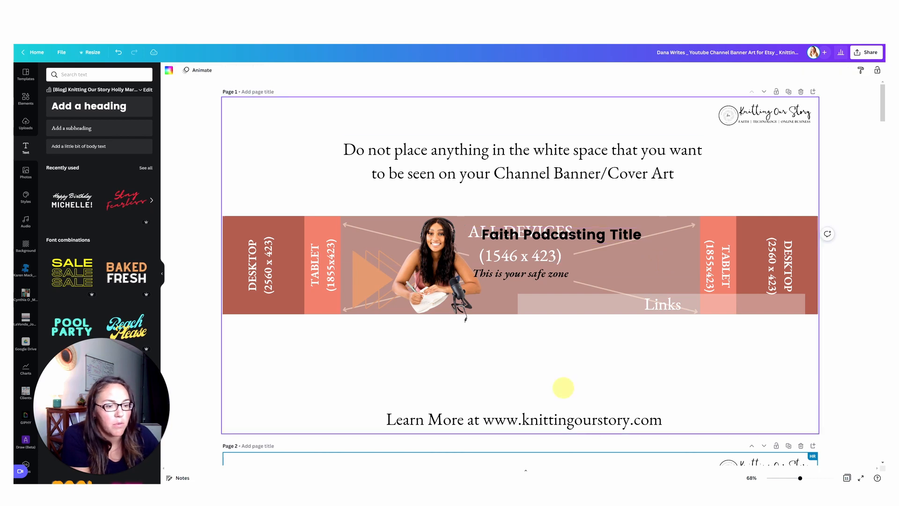
# - Add the translucent faceted triangle graphic, shrink it, and place it at the safe zone's right end
pyautogui.click(26, 99)
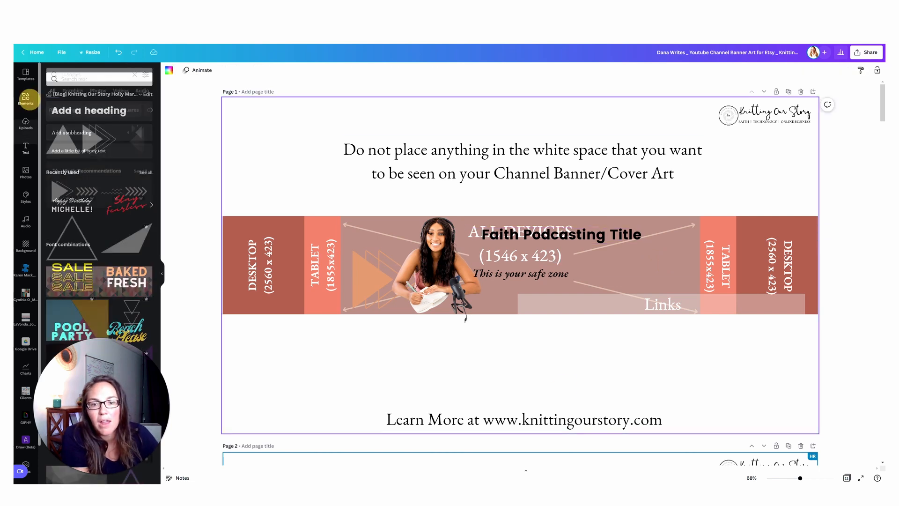
pyautogui.click(137, 138)
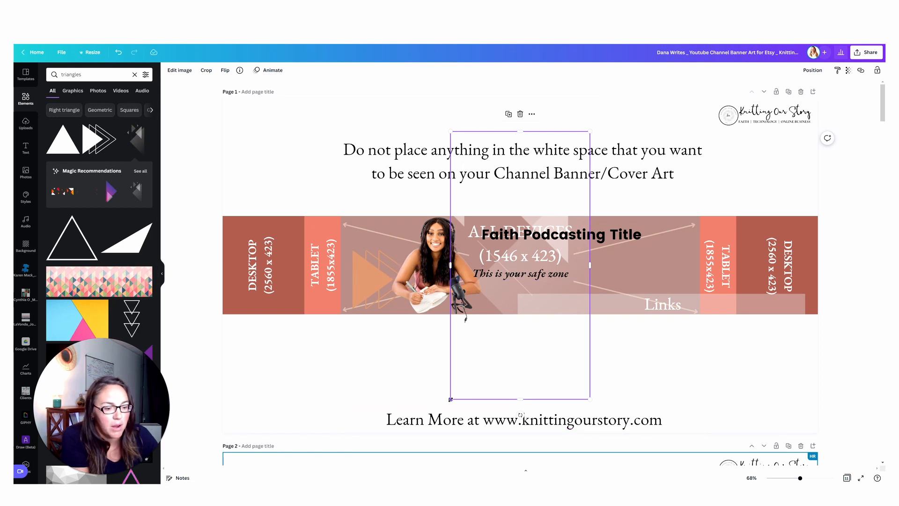
pyautogui.moveTo(450, 399); pyautogui.dragTo(482, 306)
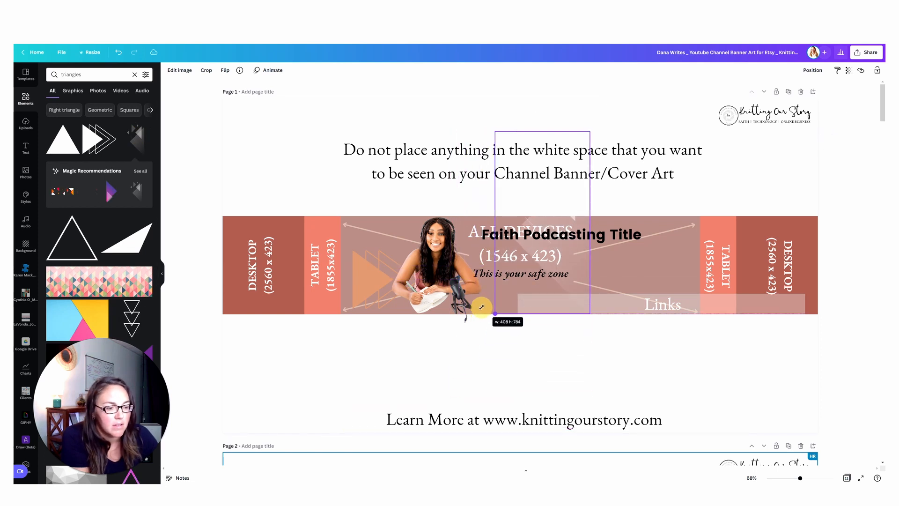
pyautogui.moveTo(590, 132); pyautogui.dragTo(548, 211)
pyautogui.moveTo(499, 290); pyautogui.dragTo(633, 344)
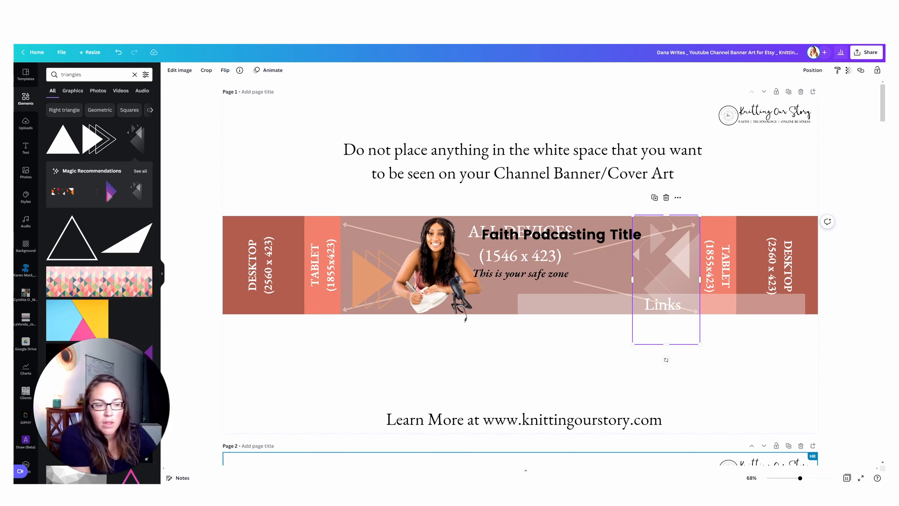
pyautogui.moveTo(682, 284); pyautogui.dragTo(682, 272)
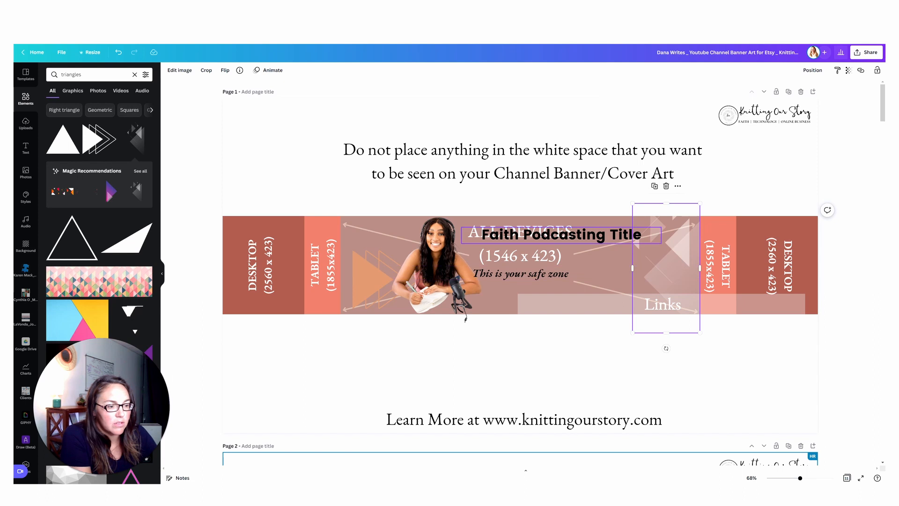
# - Add a subheading below the title reading "Videos Weekly Tuesday Mornings"
pyautogui.click(579, 235)
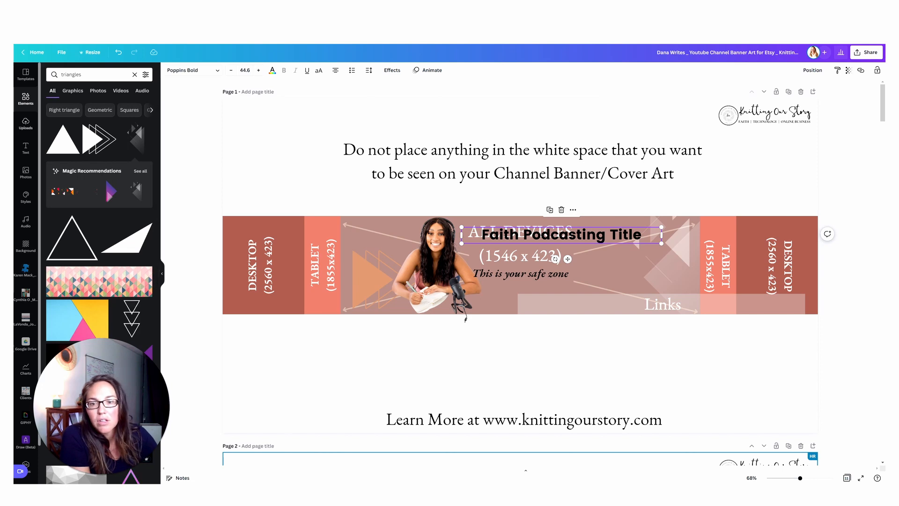
pyautogui.click(26, 147)
pyautogui.click(68, 126)
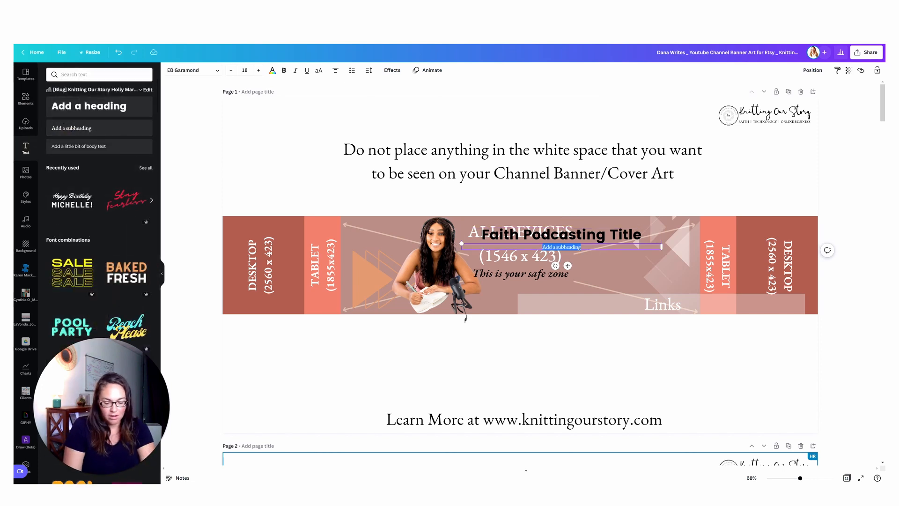
pyautogui.write('Videos W')
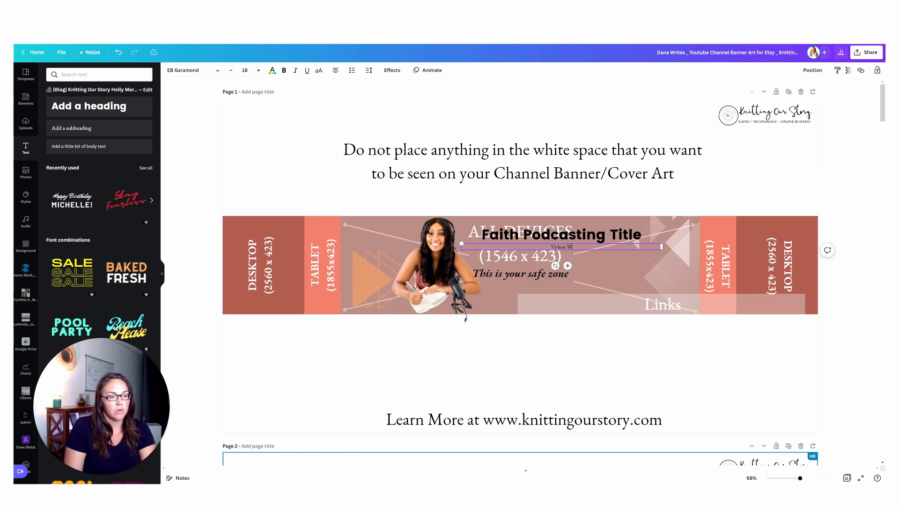
pyautogui.write('eekly')
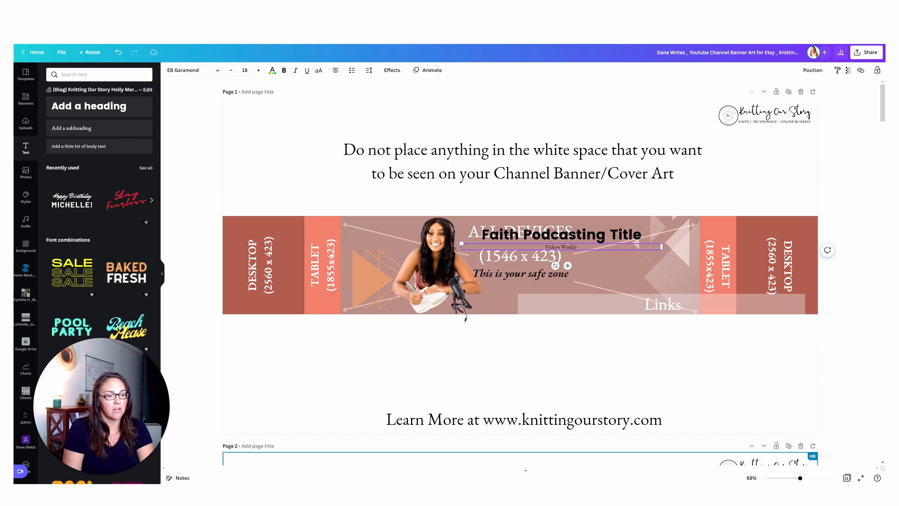
pyautogui.write(' Tuesday Mornings')
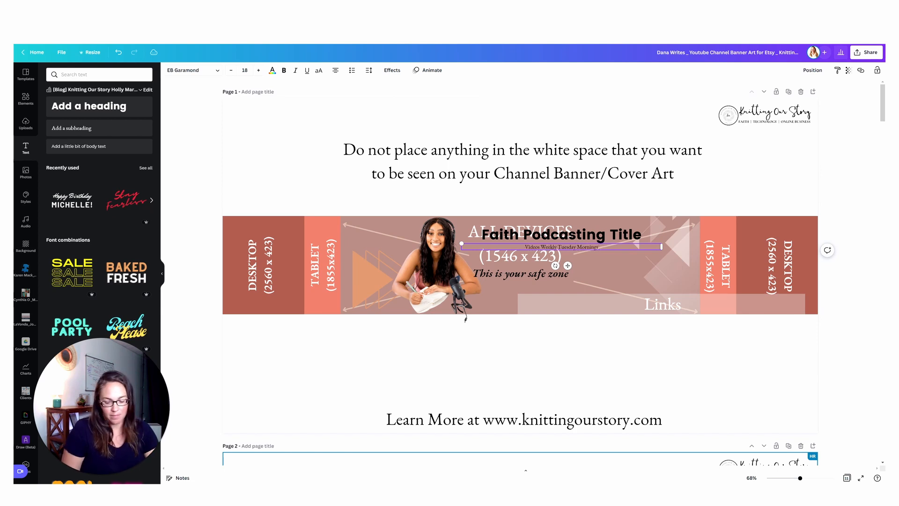
# - Change the "Videos Weekly Tuesday Mornings" subheading's font to Angella White and enlarge it to size 65.6 beneath the title
pyautogui.hotkey('ctrl', 'a')
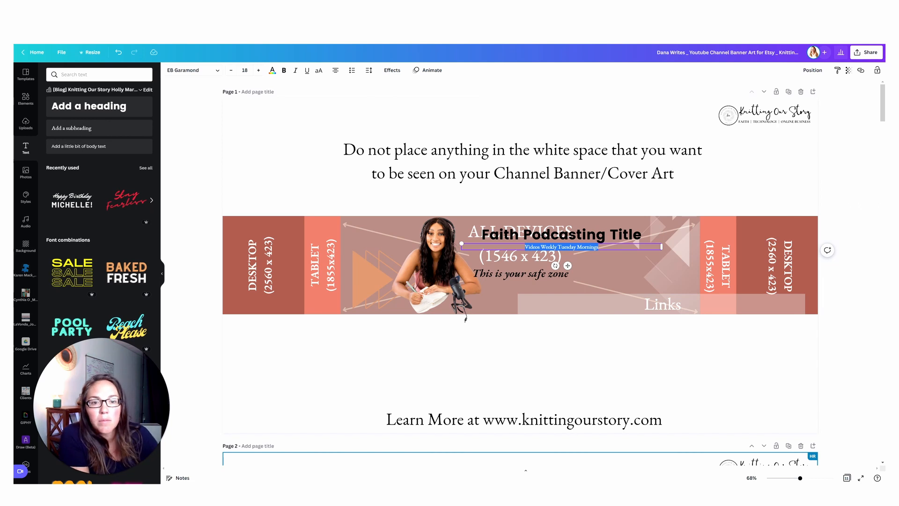
pyautogui.hotkey('ctrl', 'shift', 'f')
pyautogui.click(64, 94)
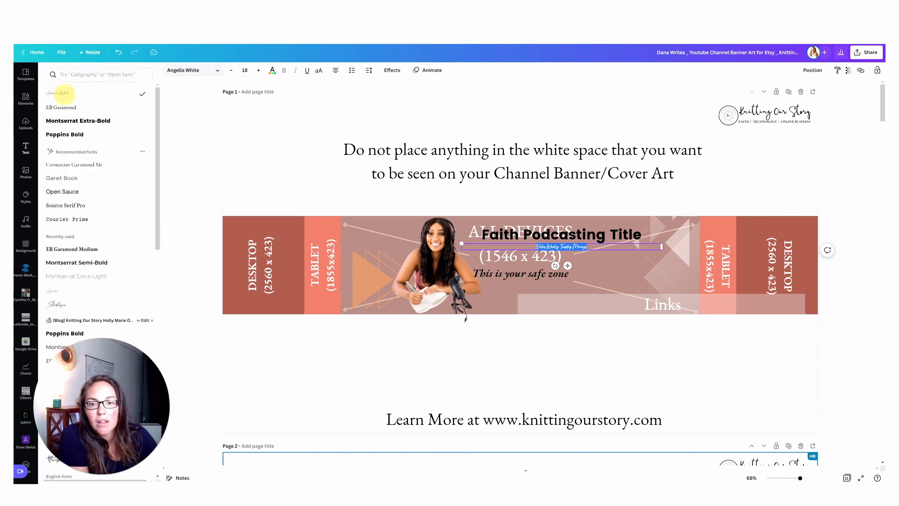
pyautogui.moveTo(461, 244); pyautogui.dragTo(273, 361)
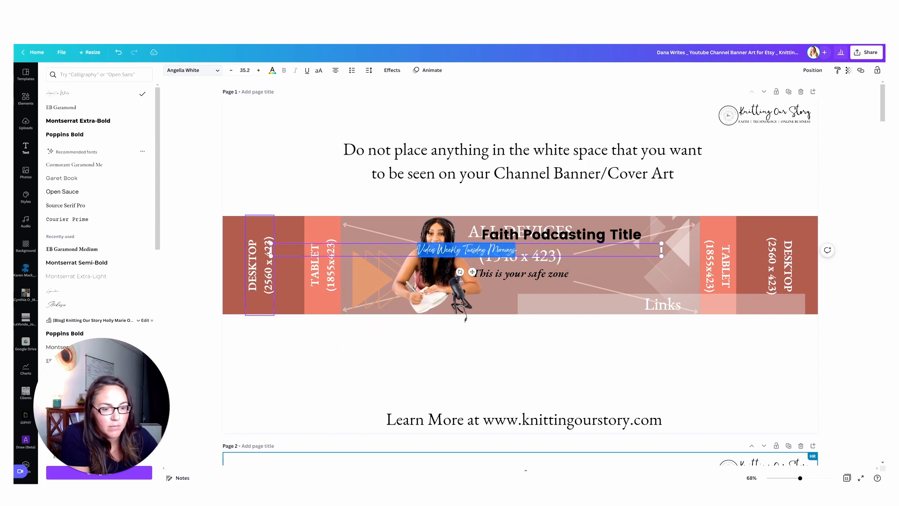
pyautogui.moveTo(270, 250); pyautogui.dragTo(465, 318)
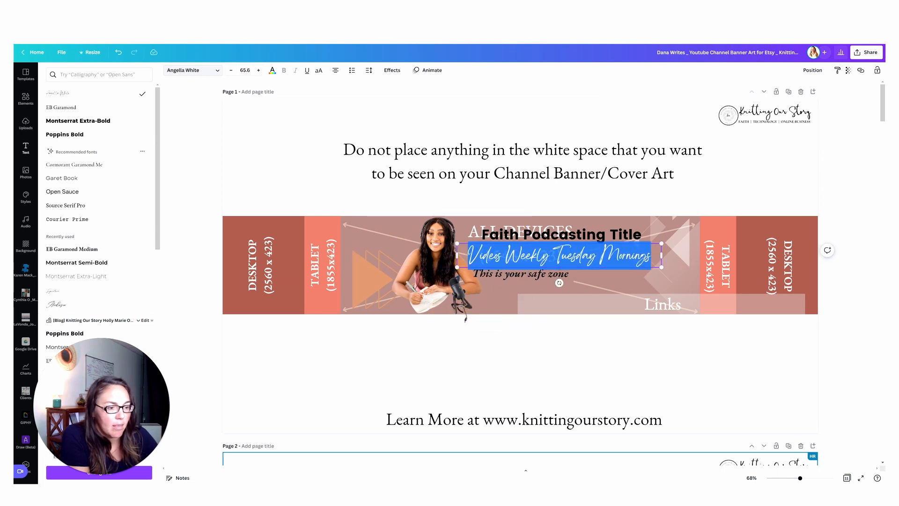
# - Colour the subheading text with the brown #8d5439 taken from the woman's photo
pyautogui.click(272, 70)
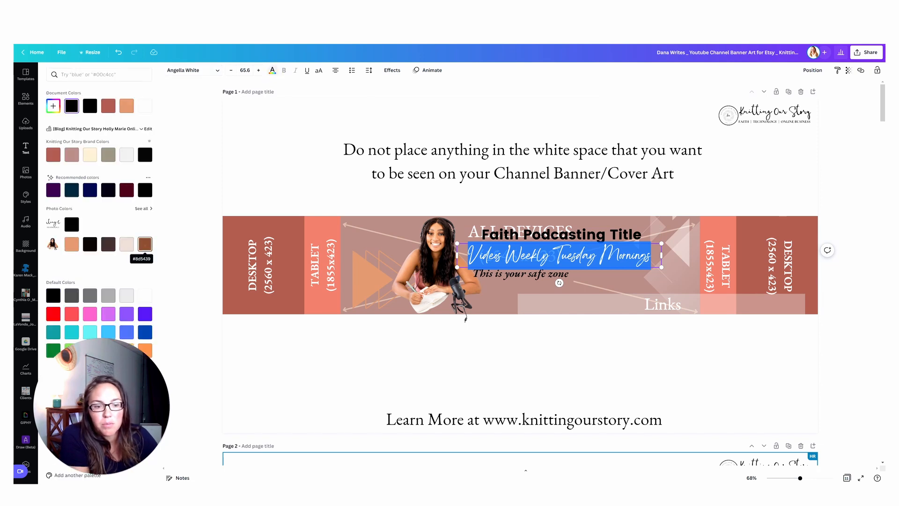
pyautogui.click(144, 244)
pyautogui.click(492, 358)
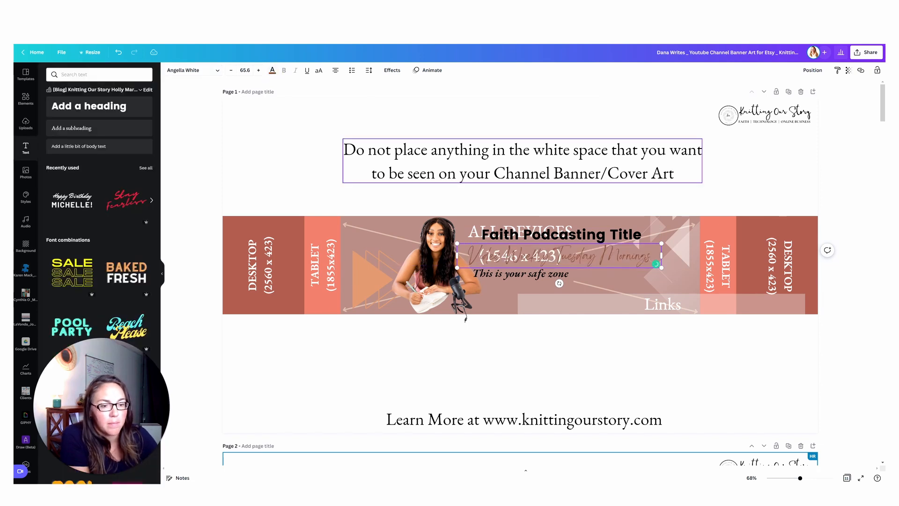
# - Copy the woman's photo, both triangle graphics, the title and the subheading from page 1 onto blank page 2
pyautogui.moveTo(347, 196); pyautogui.dragTo(702, 338)
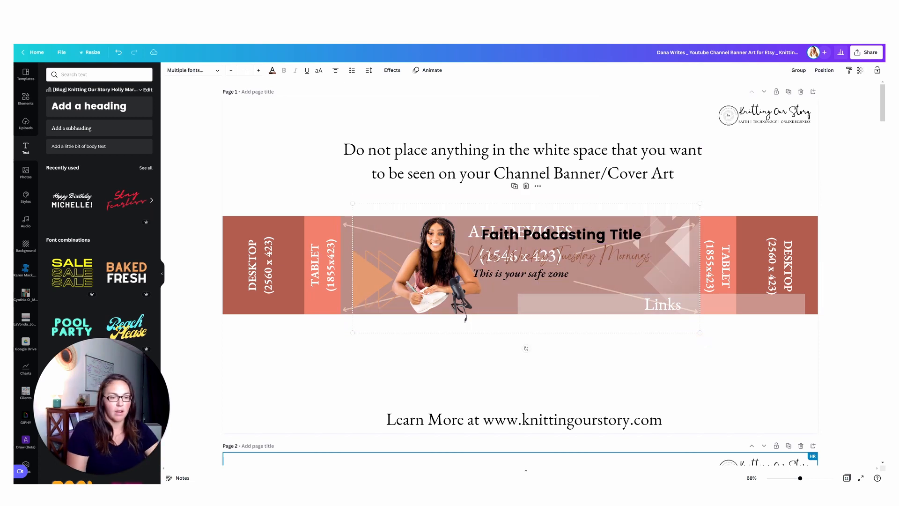
pyautogui.scroll(-5, 519, 262)
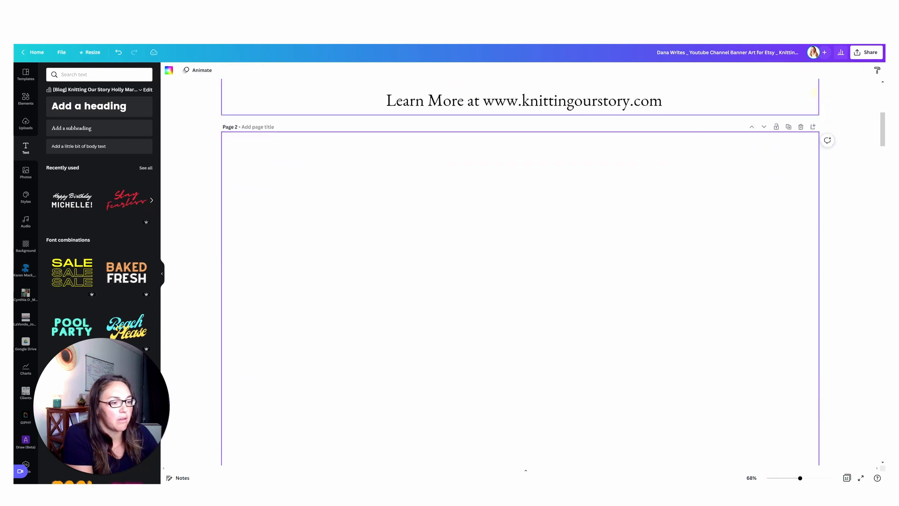
pyautogui.click(476, 263)
pyautogui.hotkey('ctrl', 'v')
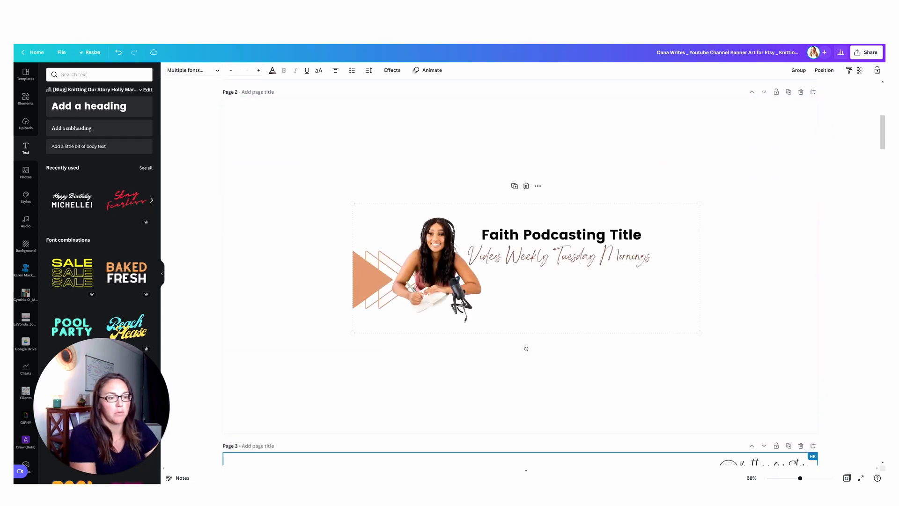
# - Try the light orange photo colour as page 2's background
pyautogui.click(673, 284)
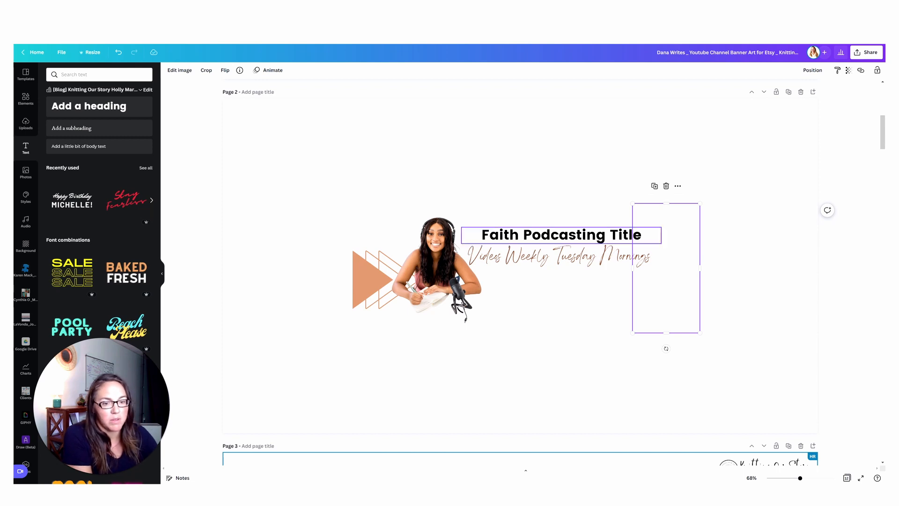
pyautogui.click(300, 128)
pyautogui.click(168, 69)
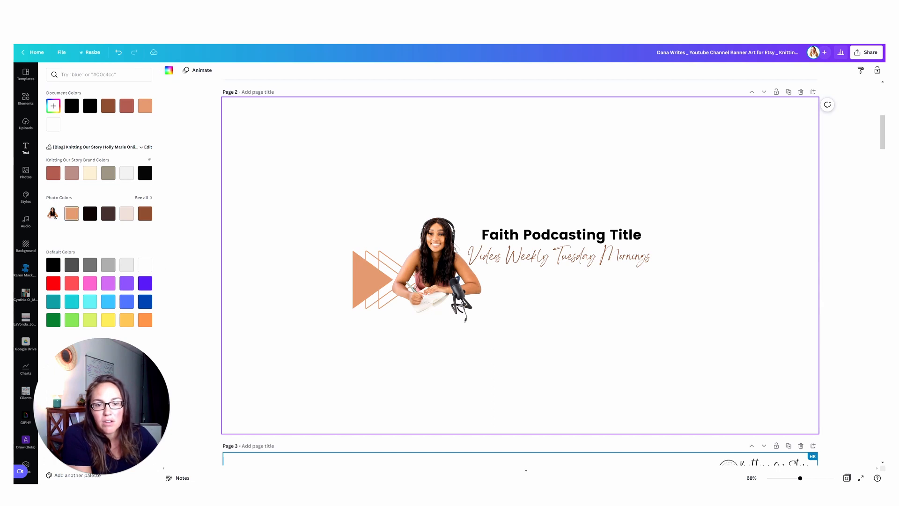
pyautogui.click(71, 213)
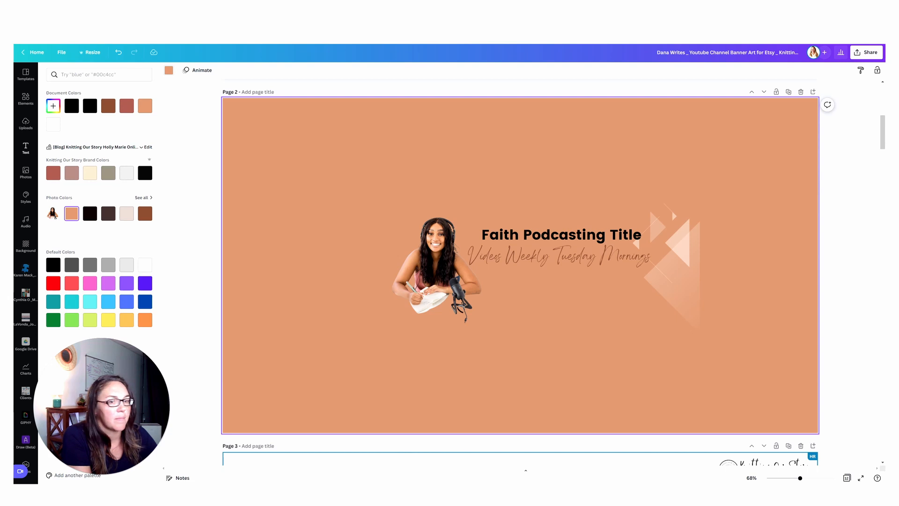
# - Set page 2's background to the cream brand colour
pyautogui.click(169, 70)
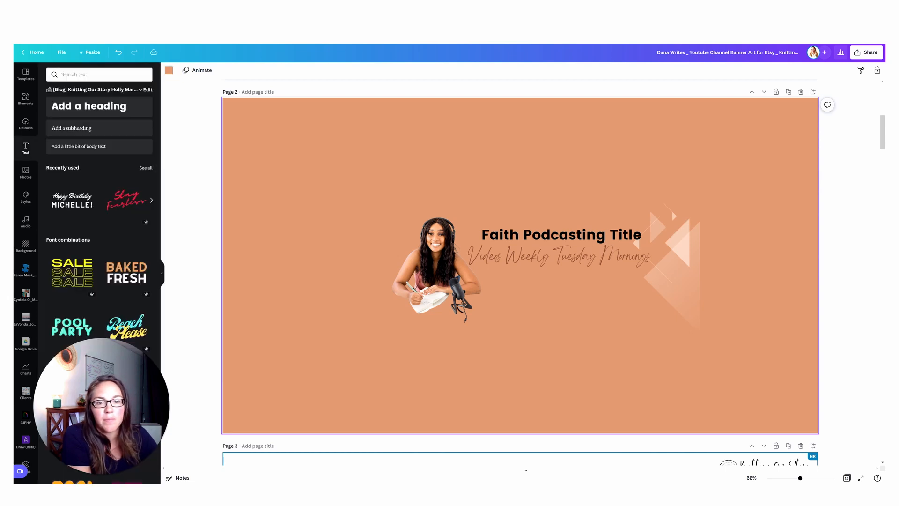
pyautogui.click(169, 70)
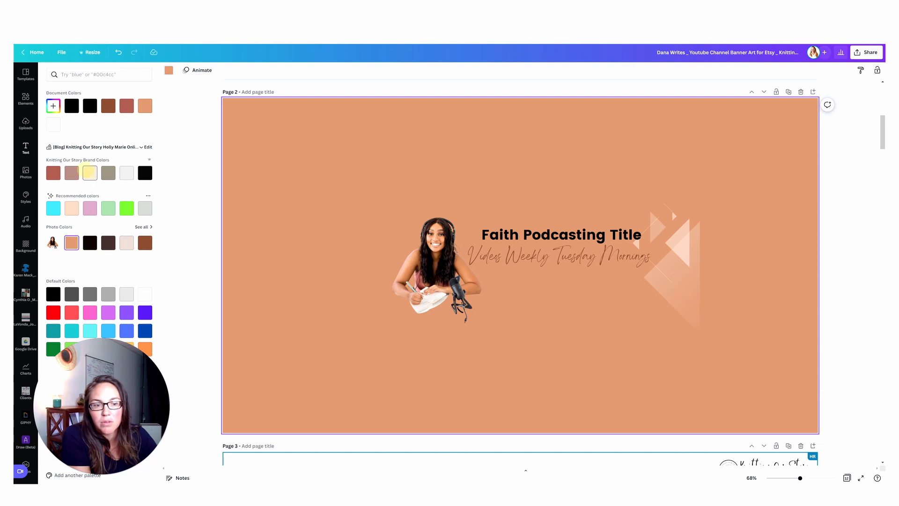
pyautogui.click(90, 173)
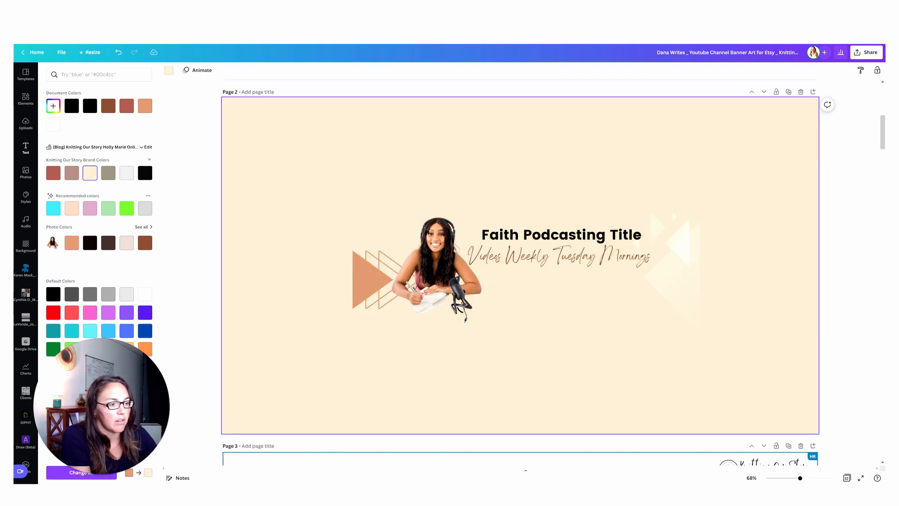
pyautogui.click(844, 334)
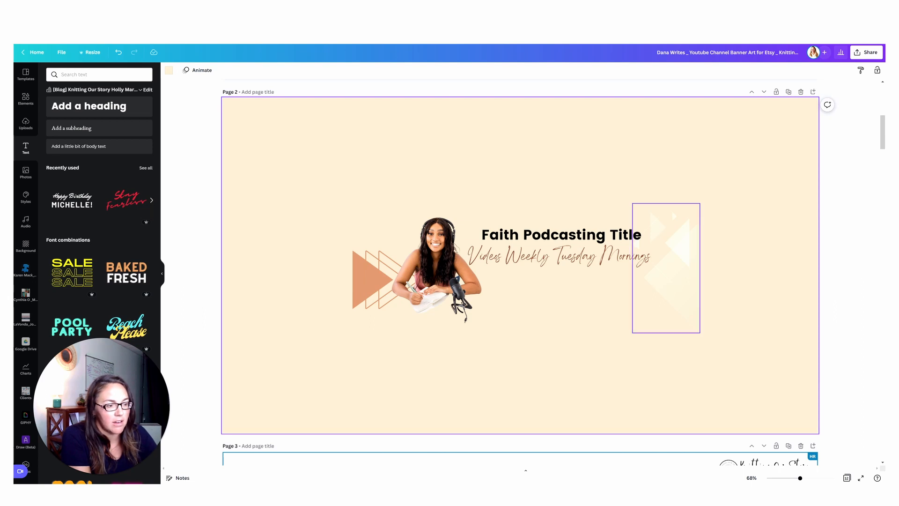
# - Scale down page 2's title, subheading and translucent triangles together, and shift them slightly lower beside the woman
pyautogui.moveTo(728, 341); pyautogui.dragTo(592, 234)
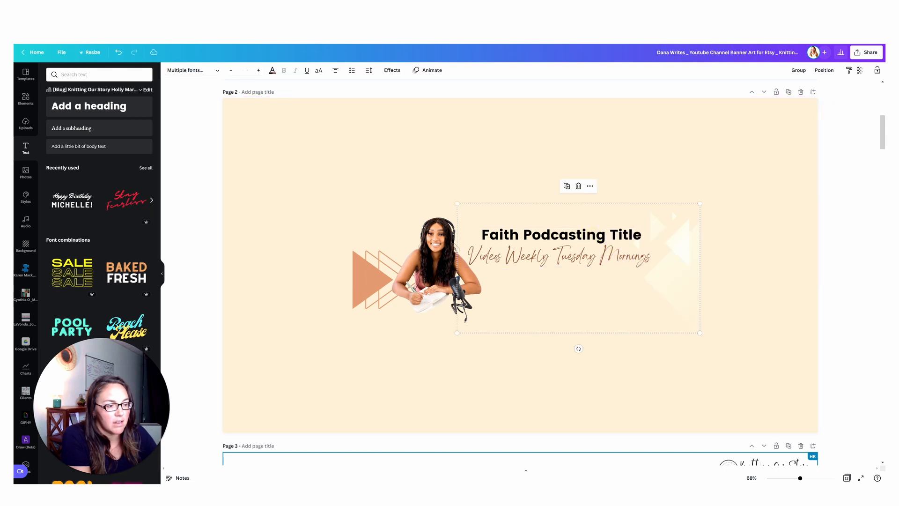
pyautogui.moveTo(700, 333); pyautogui.dragTo(665, 297)
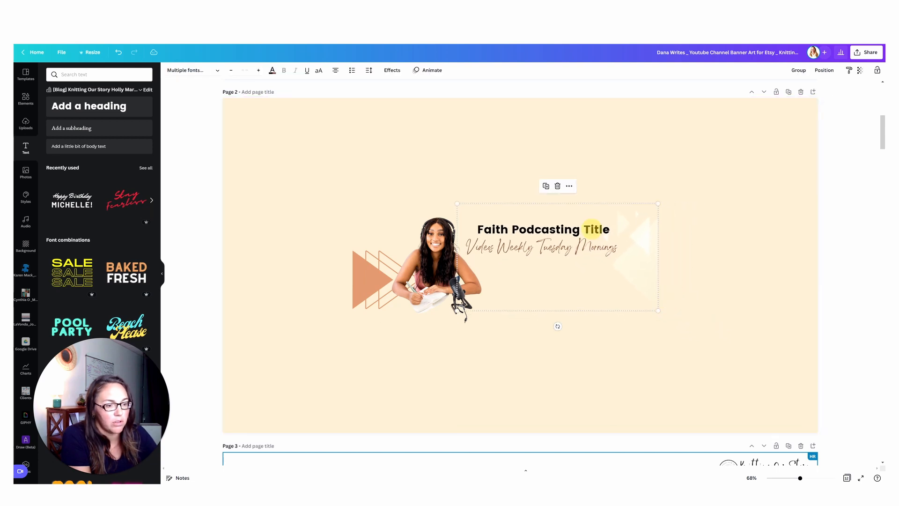
pyautogui.moveTo(592, 229); pyautogui.dragTo(594, 236)
pyautogui.click(730, 297)
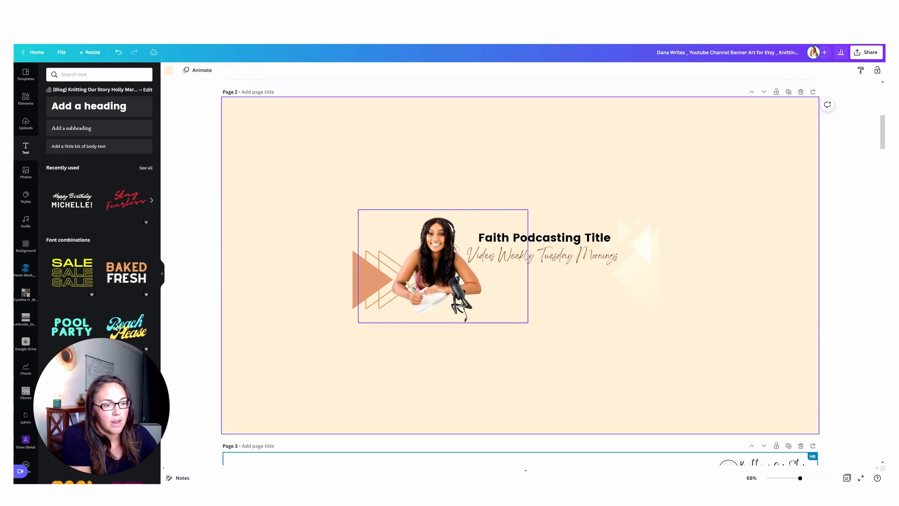
# - Duplicate the title as "Grab your FREE BIBLE STUDY" on two lines, shrink it to size 16.2, and place it beside the original title
pyautogui.click(543, 238)
pyautogui.hotkey('ctrl', 'd')
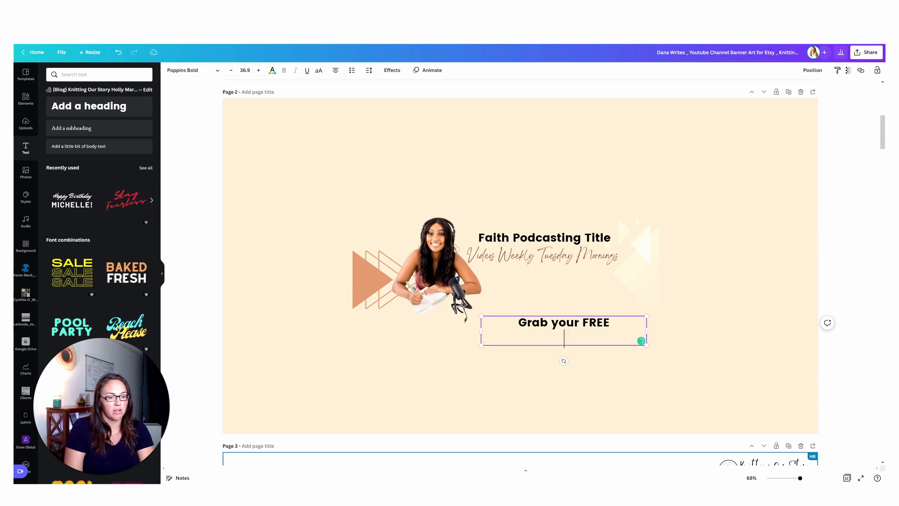
pyautogui.write('BIBLE STUDY')
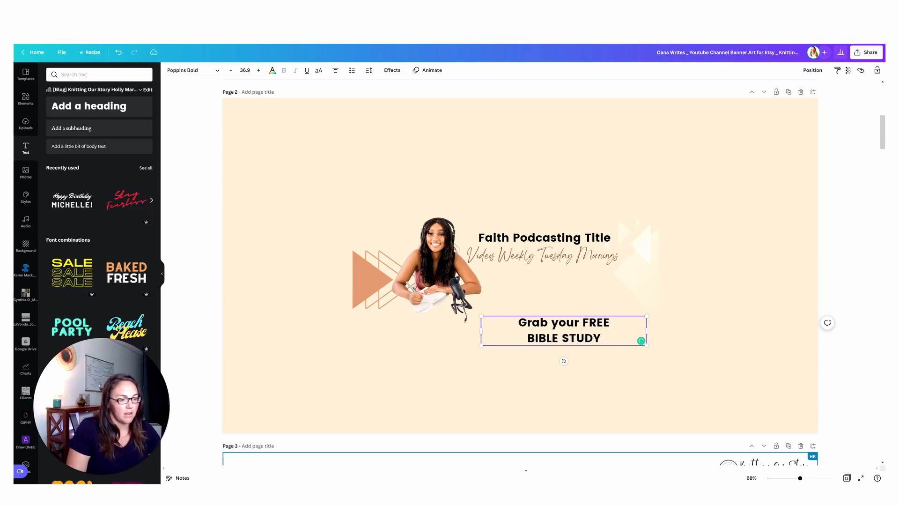
pyautogui.moveTo(647, 345); pyautogui.dragTo(666, 236)
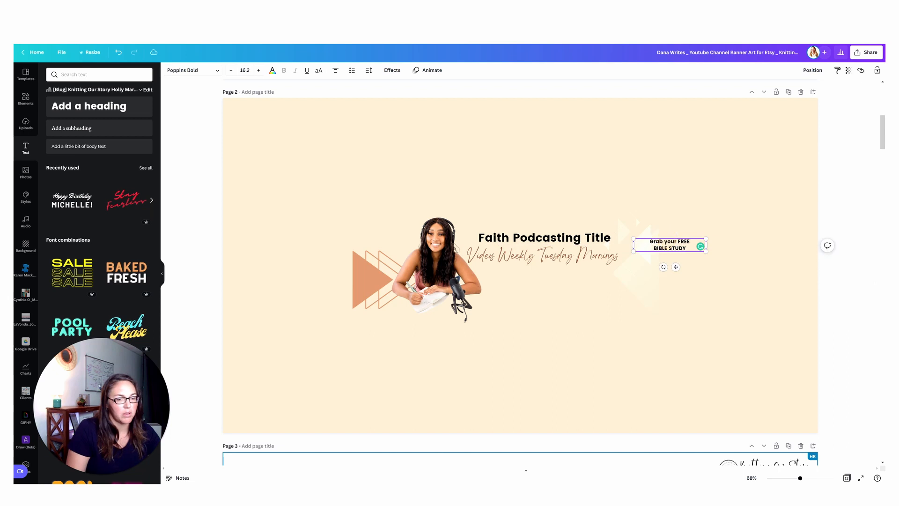
# - Search the elements for "arrow", limit the results to graphics, and add the looped teal hand-drawn arrow to page 2
pyautogui.click(24, 101)
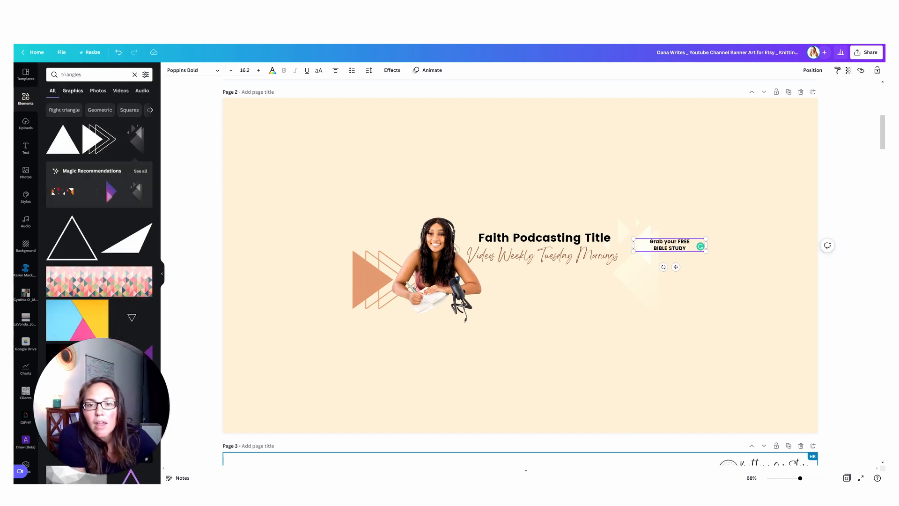
pyautogui.doubleClick(80, 75)
pyautogui.write('arrow')
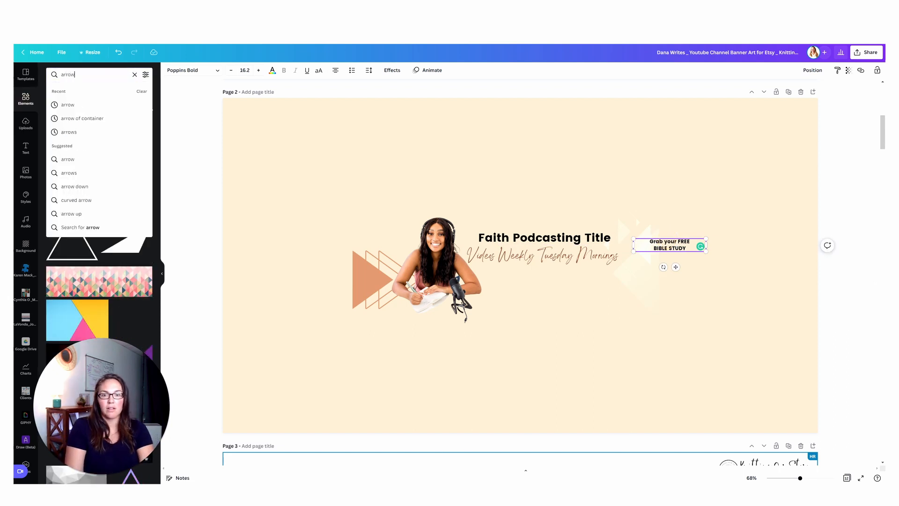
pyautogui.press('Return')
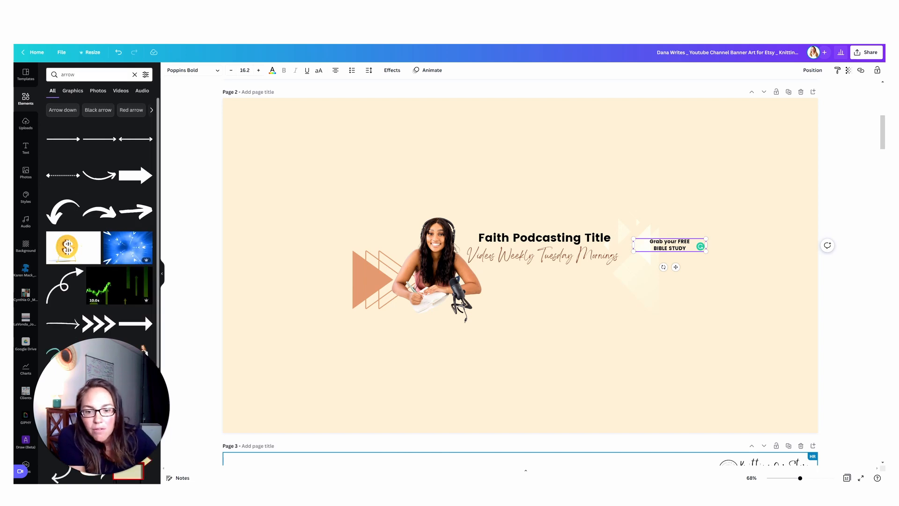
pyautogui.scroll(-4, 99, 229)
pyautogui.scroll(4, 87, 234)
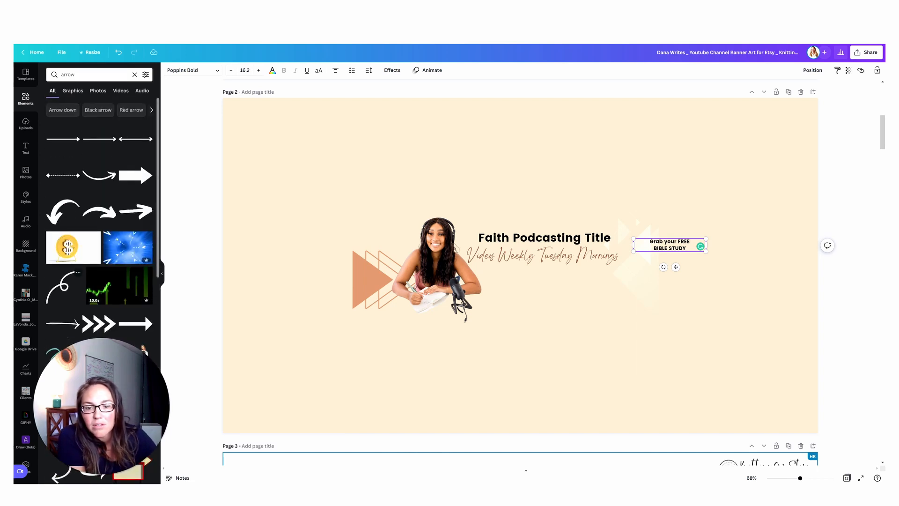
pyautogui.click(72, 90)
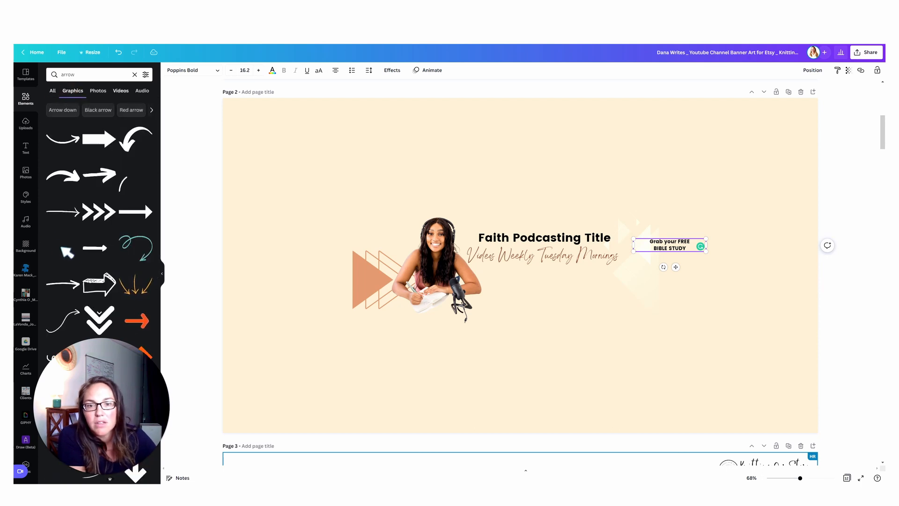
pyautogui.scroll(-1, 130, 234)
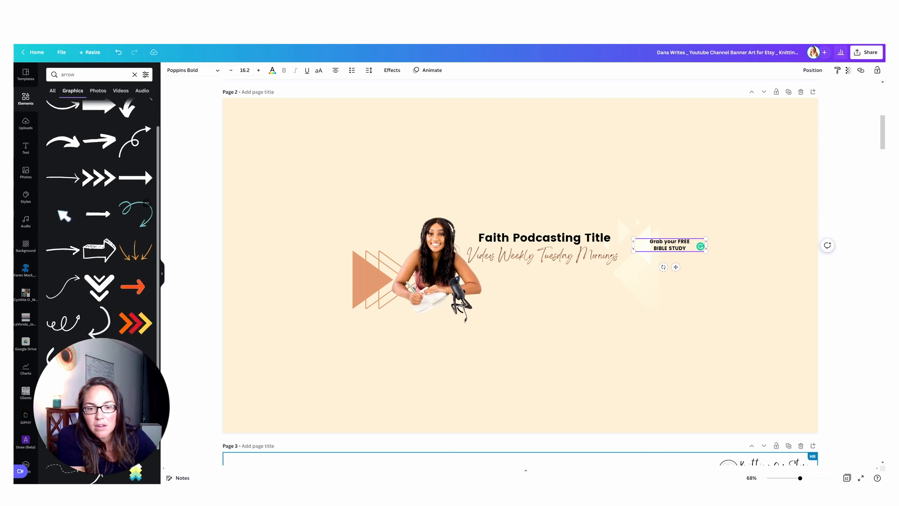
pyautogui.click(130, 213)
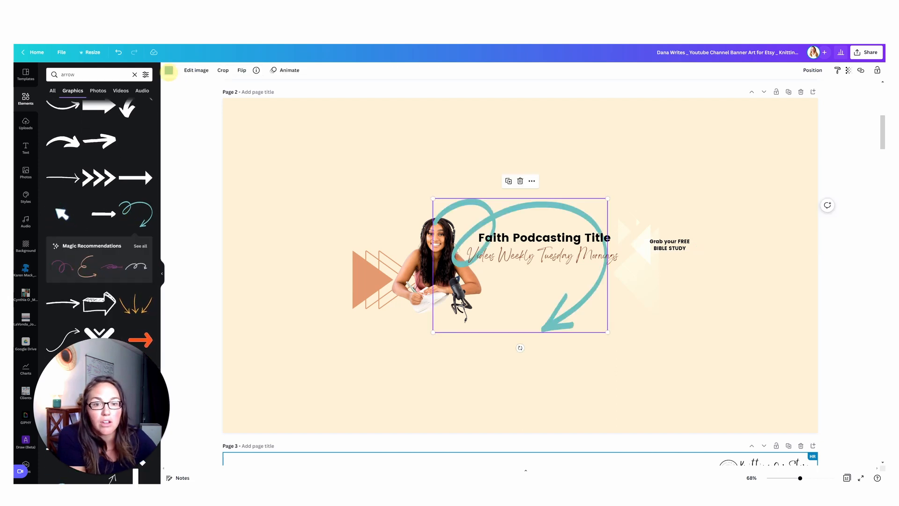
# - Recolour the looped arrow with the photo's brown, shrink and slightly rotate it, and place it beside the Bible study text
pyautogui.click(169, 70)
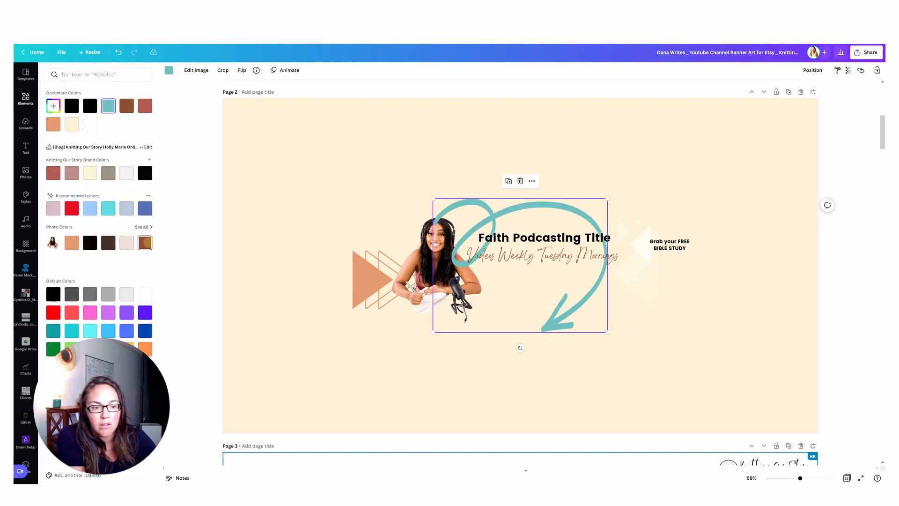
pyautogui.click(145, 242)
pyautogui.moveTo(433, 332); pyautogui.dragTo(492, 206)
pyautogui.moveTo(588, 205); pyautogui.dragTo(746, 244)
pyautogui.moveTo(729, 309); pyautogui.dragTo(662, 321)
pyautogui.moveTo(724, 241); pyautogui.dragTo(701, 256)
pyautogui.moveTo(710, 327); pyautogui.dragTo(705, 291)
# - Move the Bible study text over the translucent triangles and tuck the looped arrow just beneath it
pyautogui.moveTo(700, 251); pyautogui.dragTo(654, 240)
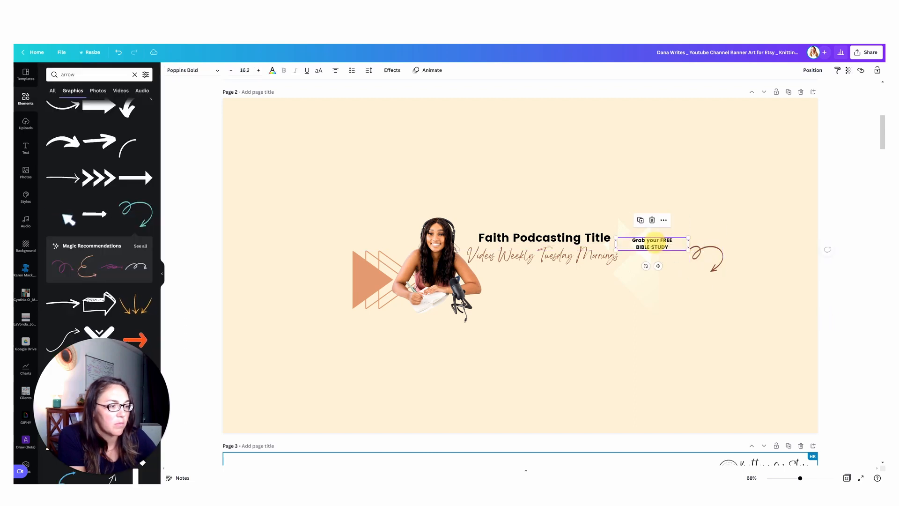
pyautogui.moveTo(707, 258); pyautogui.dragTo(675, 264)
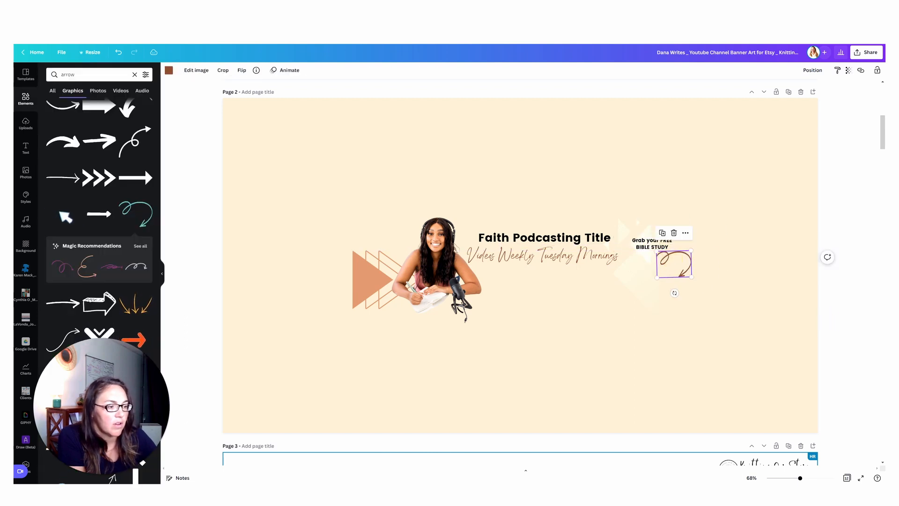
pyautogui.click(858, 313)
# - Check page 2's layout against the page 1 guide, and download only page 2 as a PNG
pyautogui.scroll(4, 859, 313)
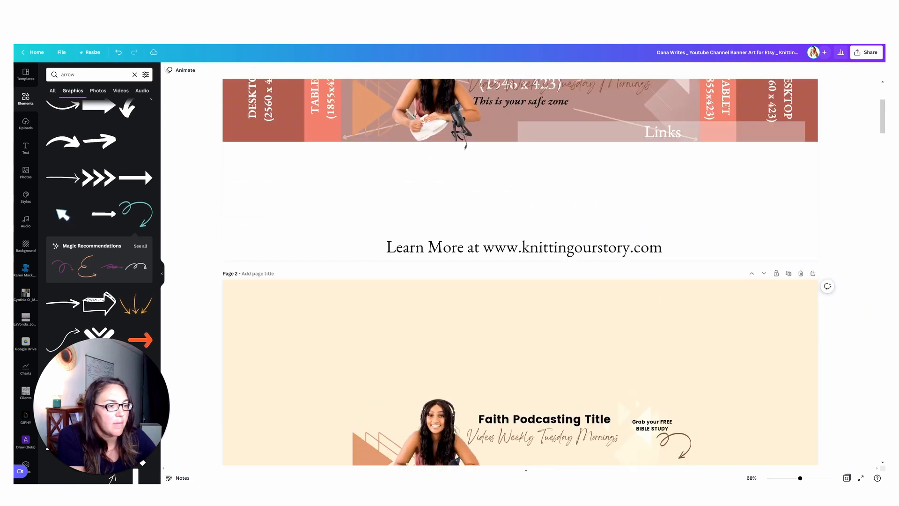
pyautogui.scroll(3, 520, 272)
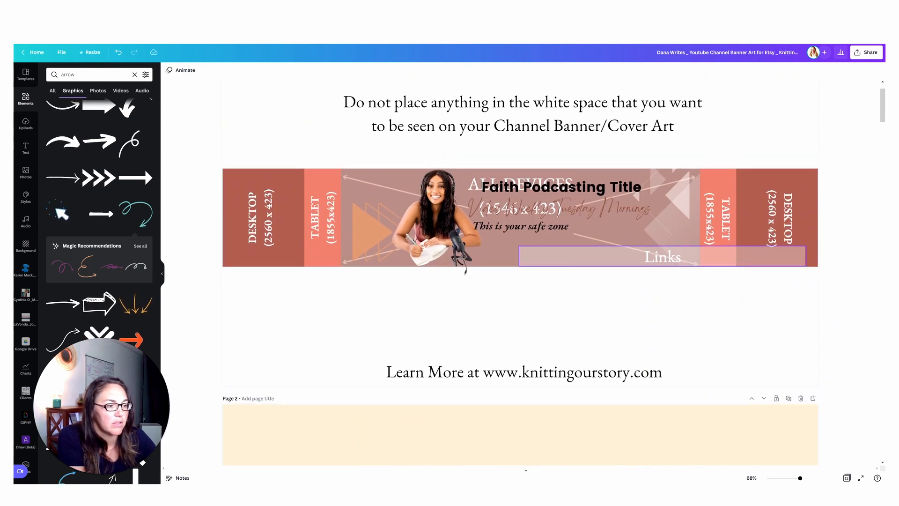
pyautogui.scroll(-5, 520, 272)
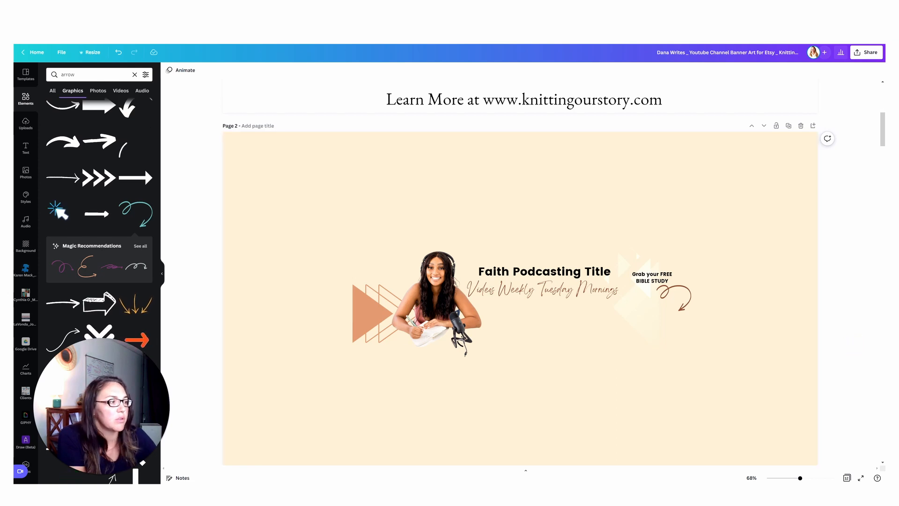
pyautogui.click(866, 52)
pyautogui.click(776, 217)
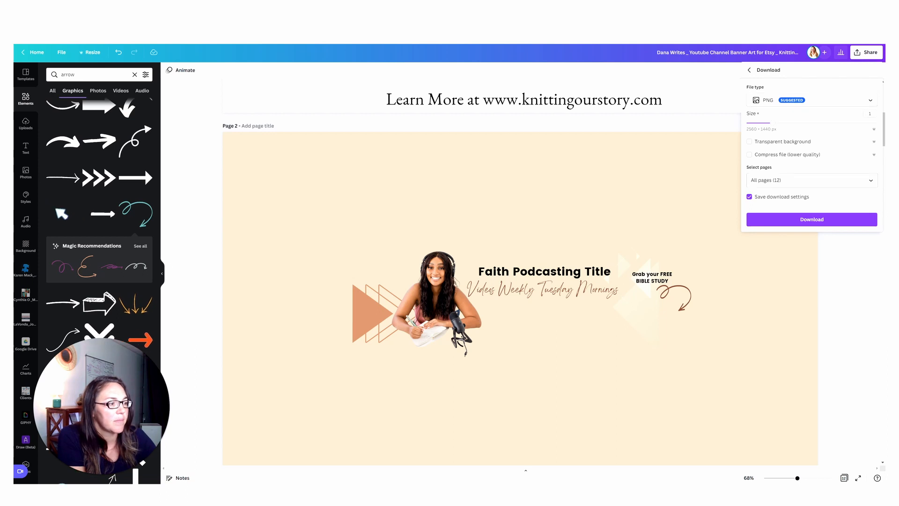
pyautogui.click(788, 179)
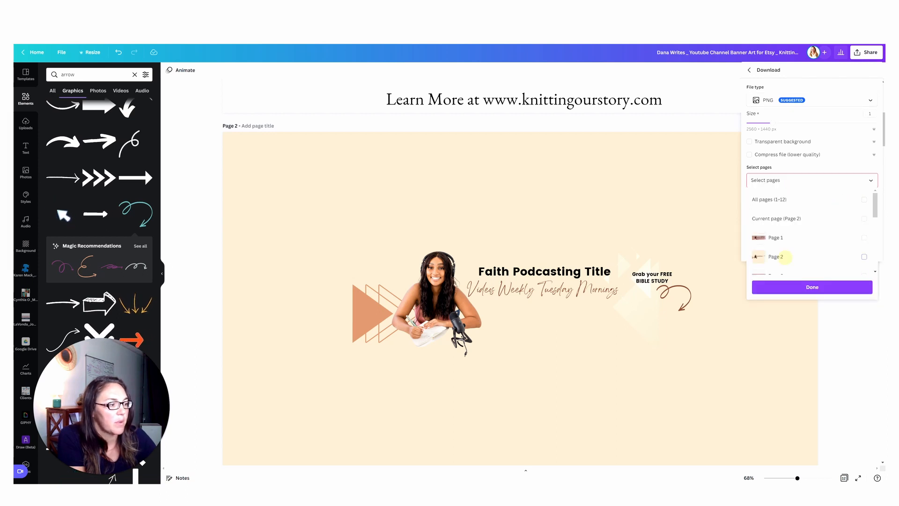
pyautogui.click(786, 257)
pyautogui.click(812, 287)
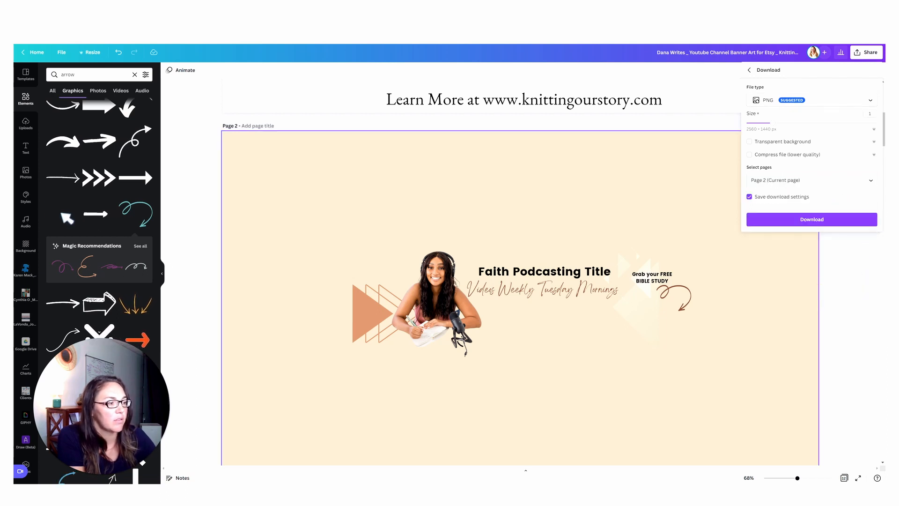
pyautogui.click(811, 219)
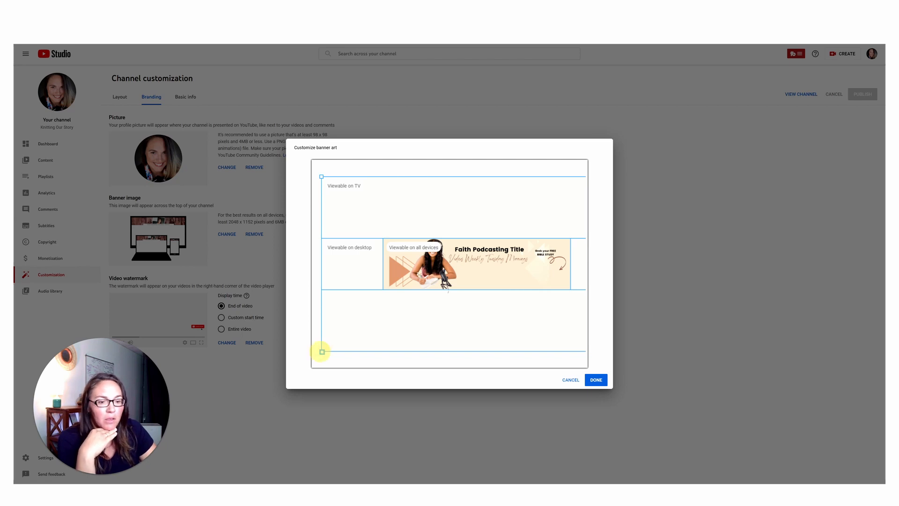
# - Switch to YouTube Studio's banner art customization and try to extend the crop frame outward from its lower corner
pyautogui.moveTo(321, 352); pyautogui.dragTo(261, 301)
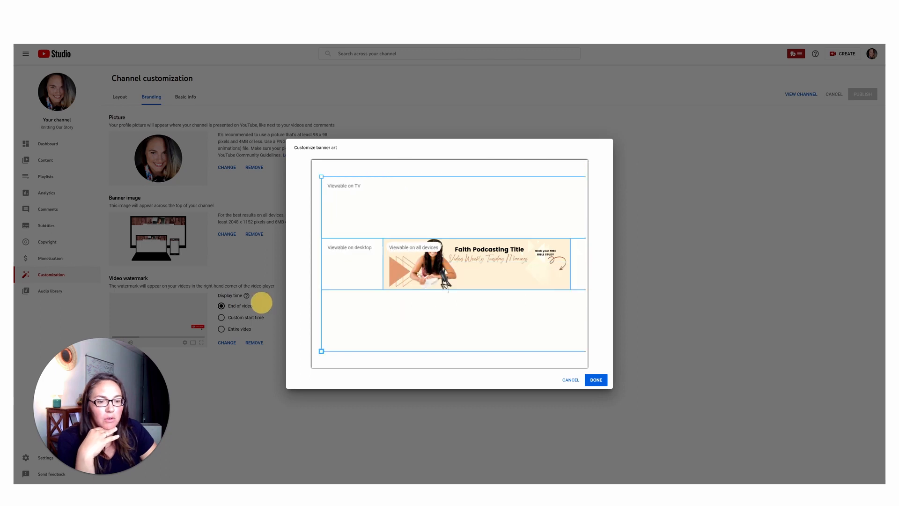